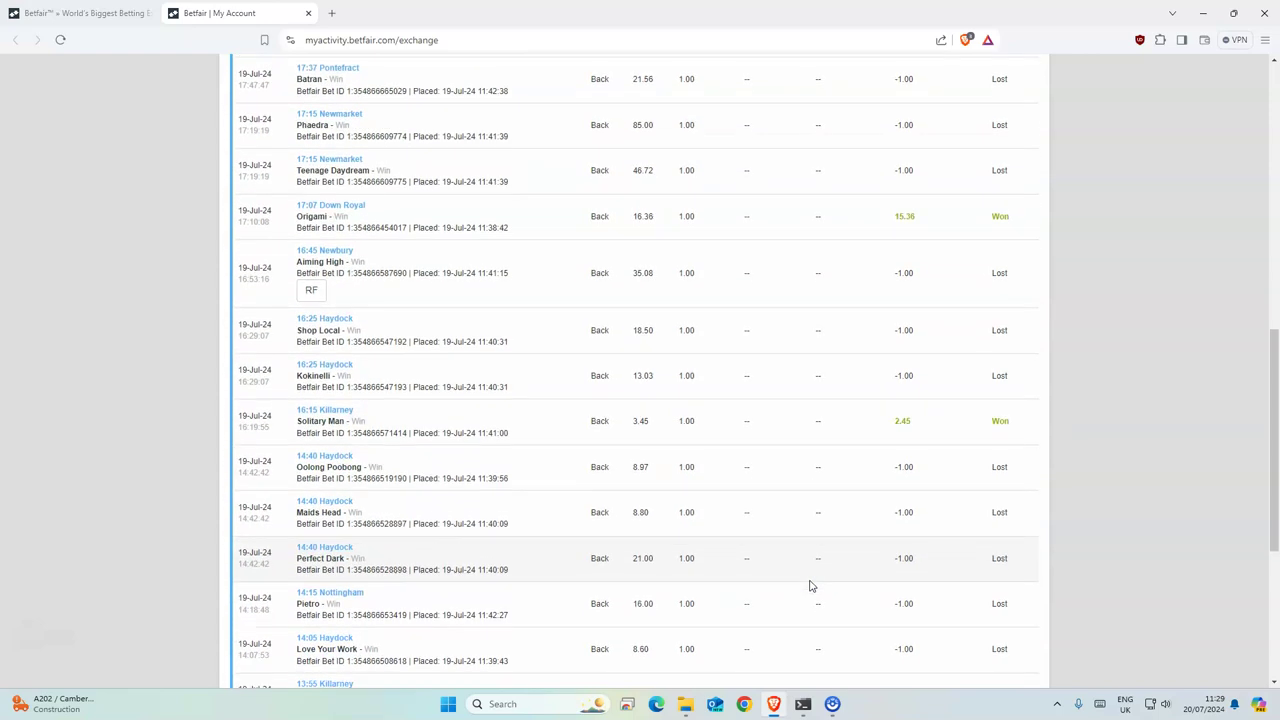
Review the 19 July horse racing entries in the settled bets history
scroll(811, 587, down, 3)
scroll(811, 587, up, 4)
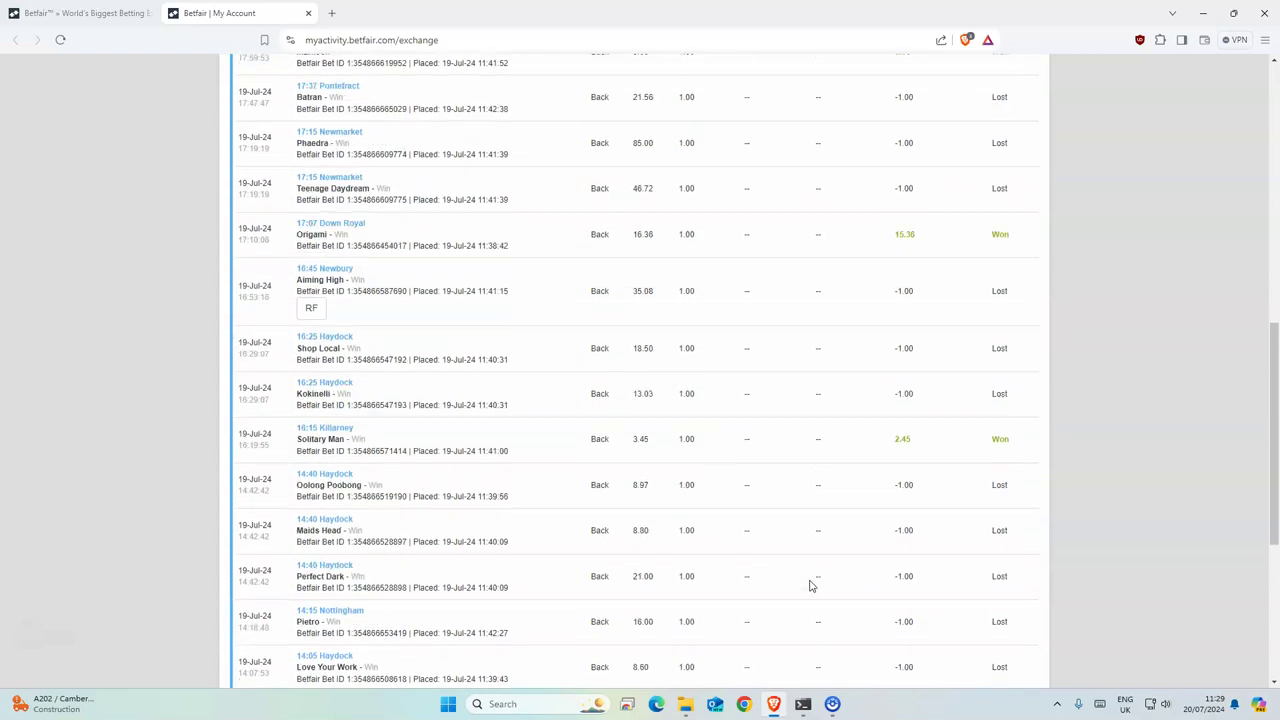
scroll(811, 587, up, 10)
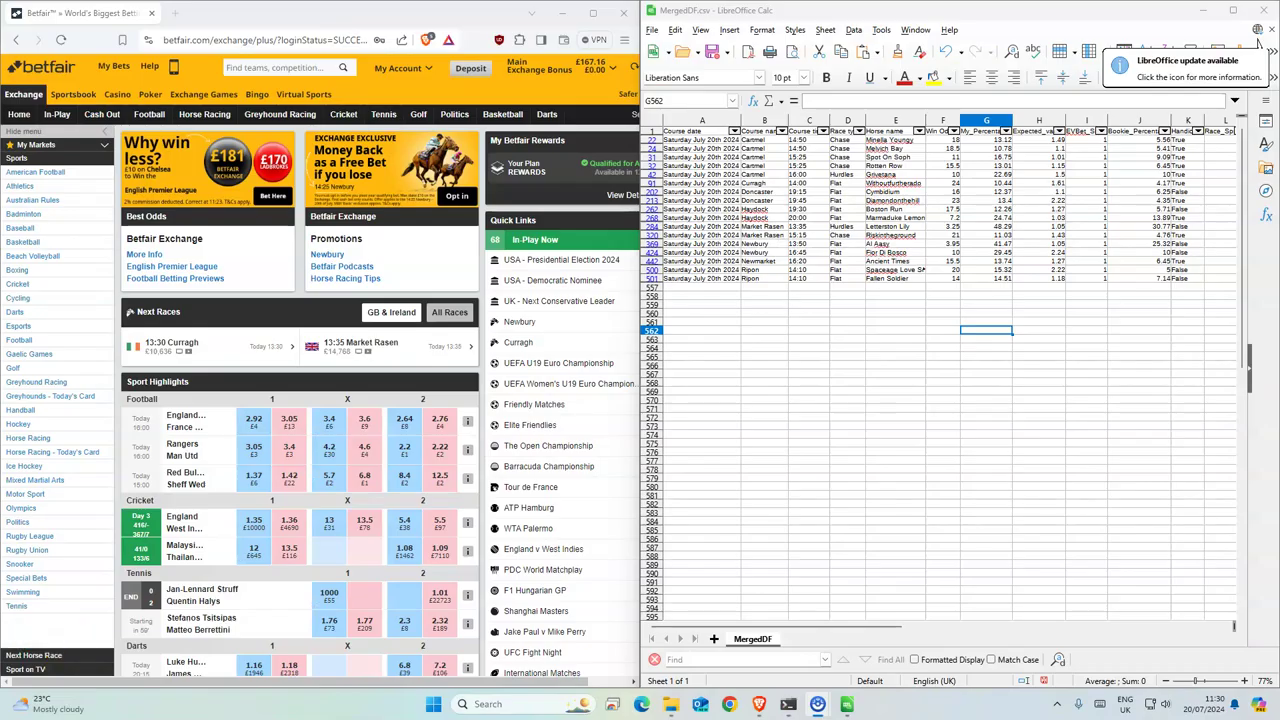
In the 14:50 Cartmel win market, add back selections for Minella Youngy at 18 and Melvich Bay at 19.5
click(205, 116)
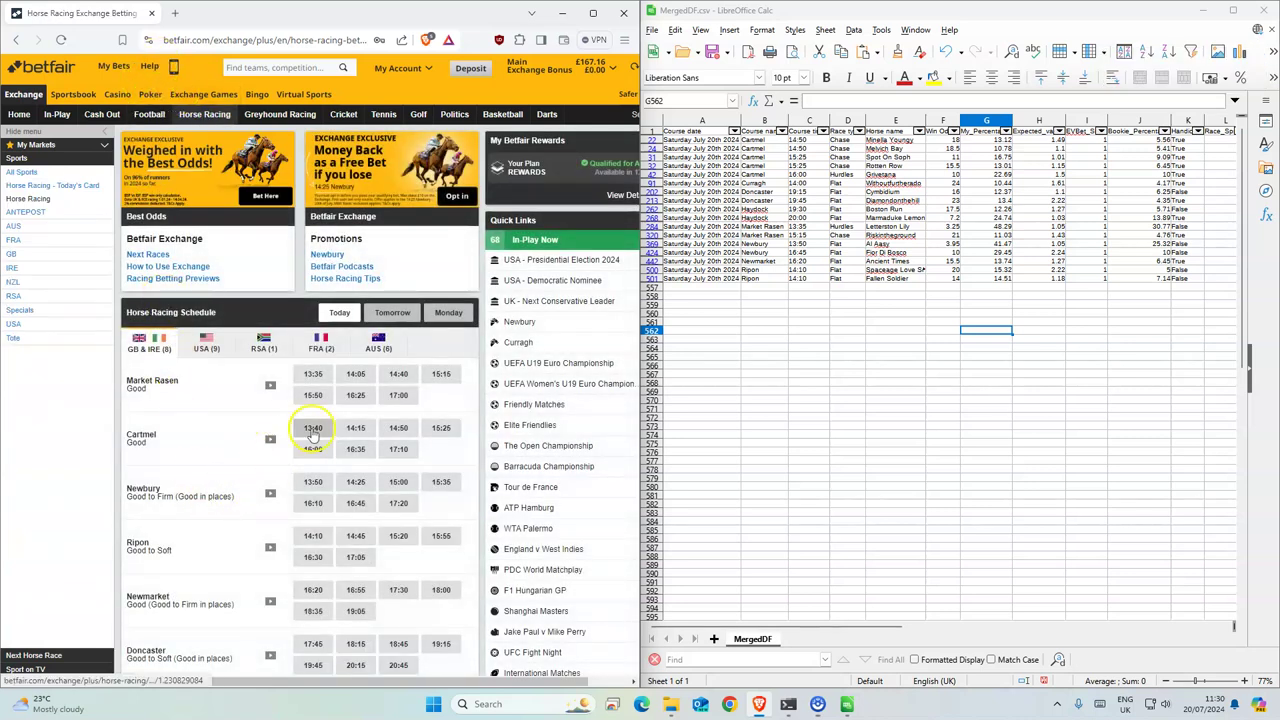
click(399, 430)
mouse_move(886, 140)
mouse_down()
mouse_move(850, 150)
mouse_move(882, 148)
mouse_up()
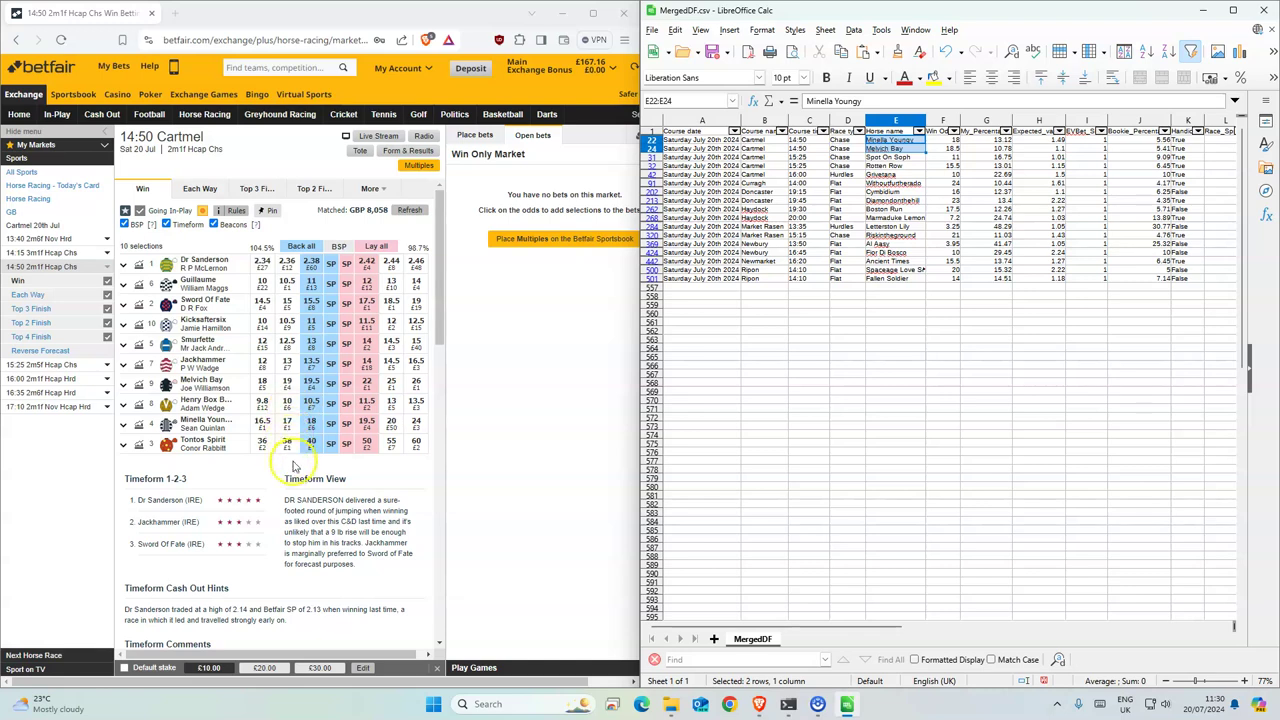
click(310, 427)
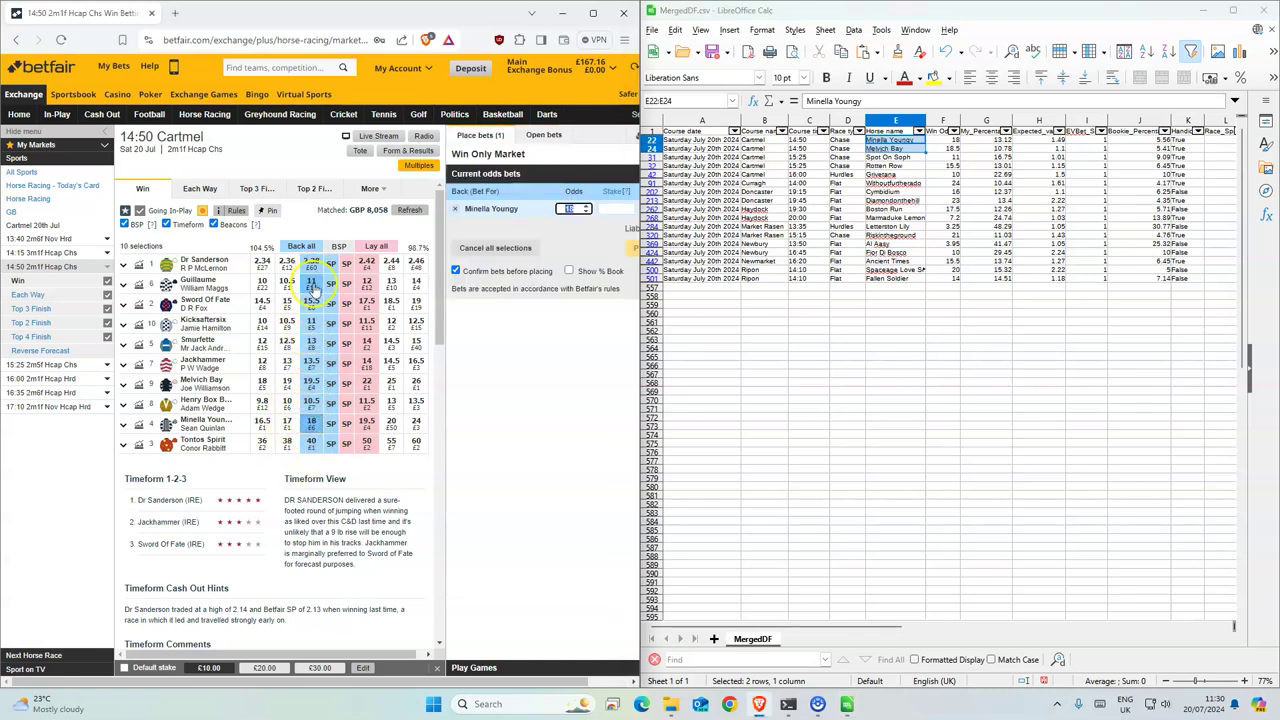
click(312, 384)
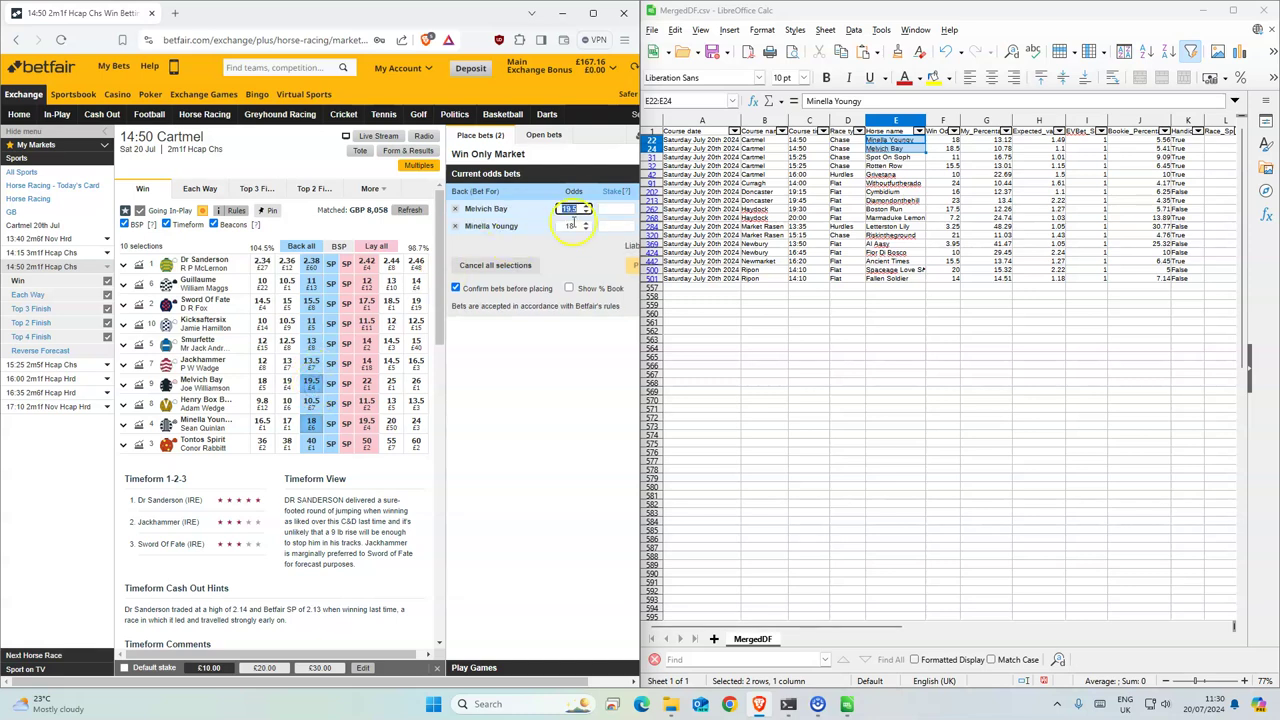
Stake £1 each on Melvich Bay and Minella Youngy, and place both bets
click(618, 208)
text(1)
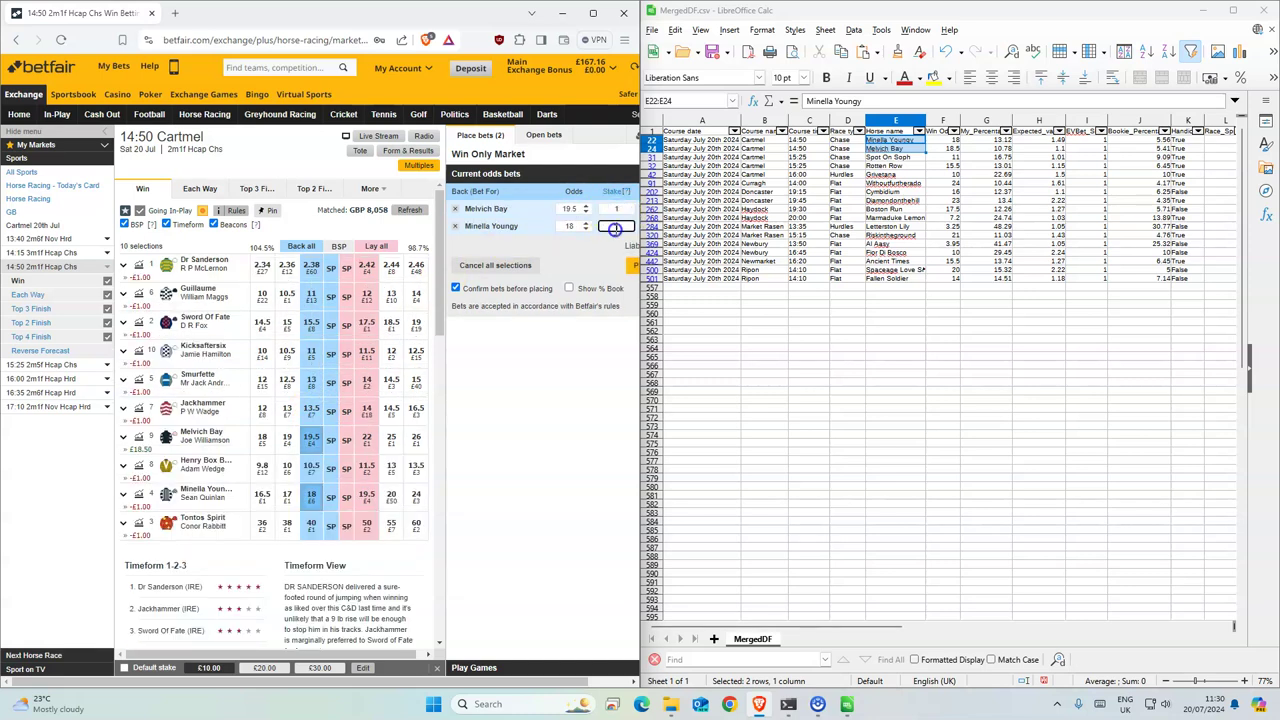
click(616, 226)
text(1)
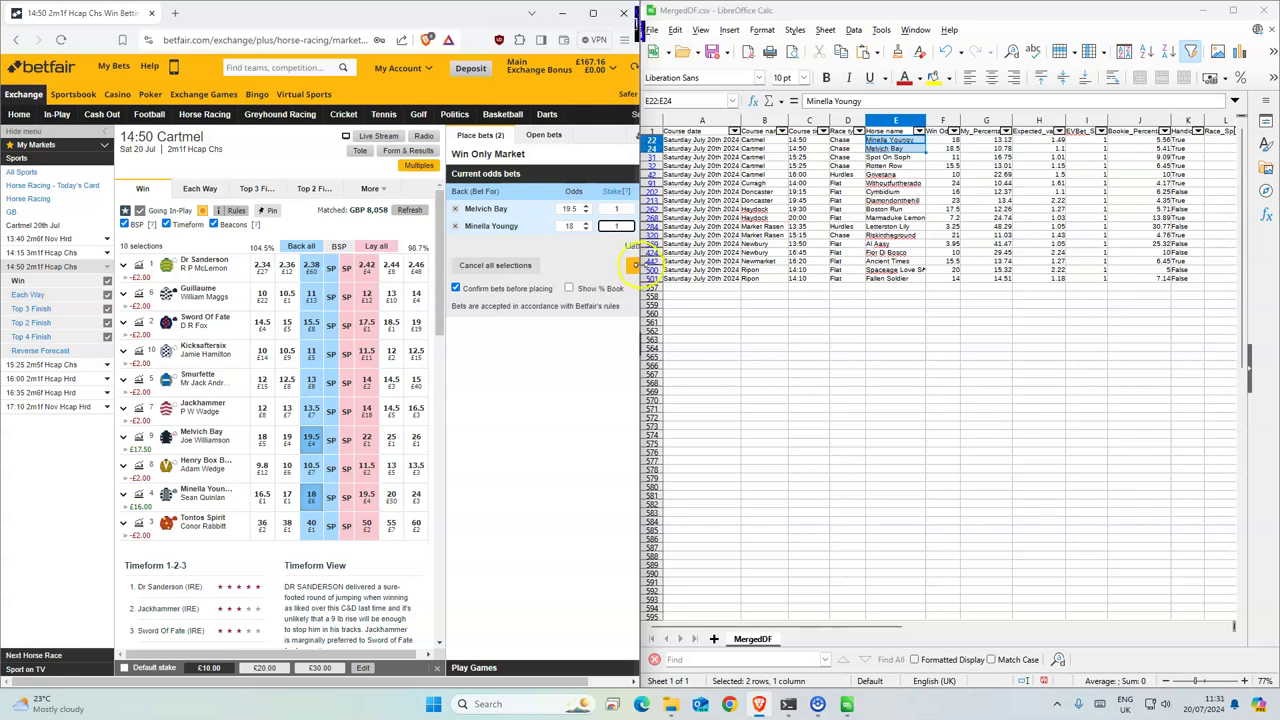
click(632, 265)
click(625, 285)
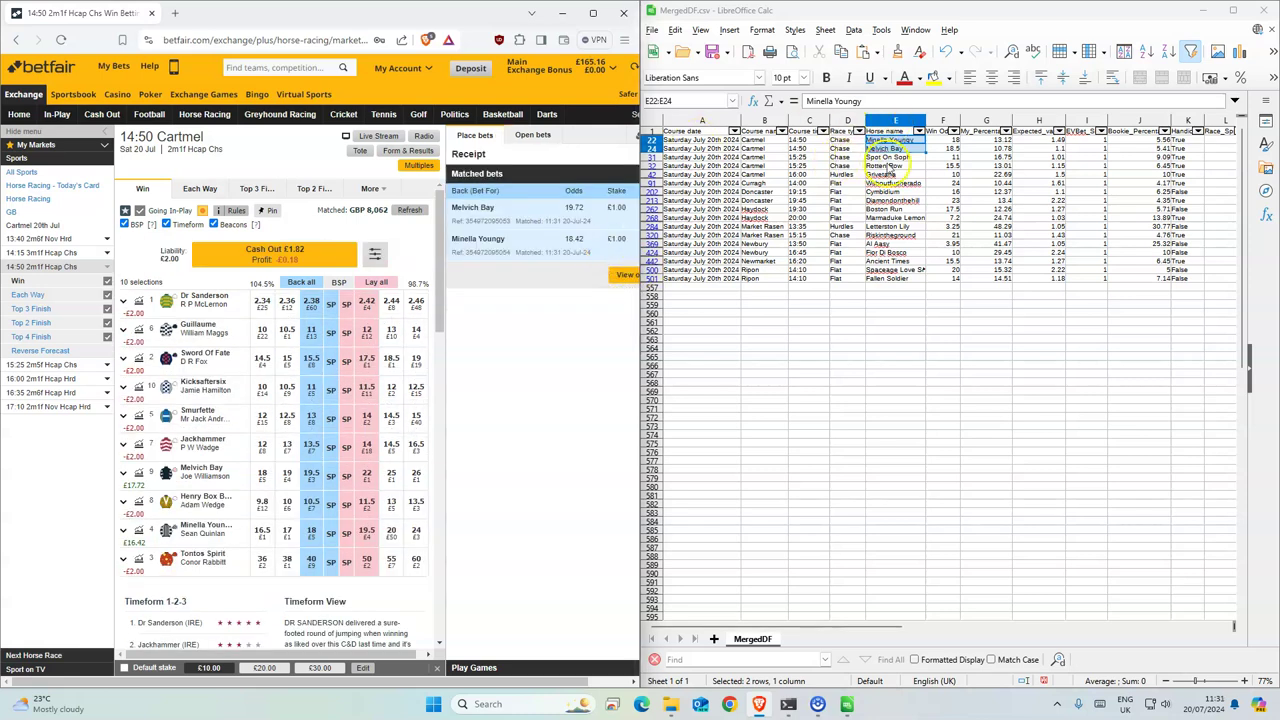
In the 15:25 Cartmel win market, add back selections for Rotten Row at 16.5 and Spot On Soph at 12
drag(885, 165, 885, 157)
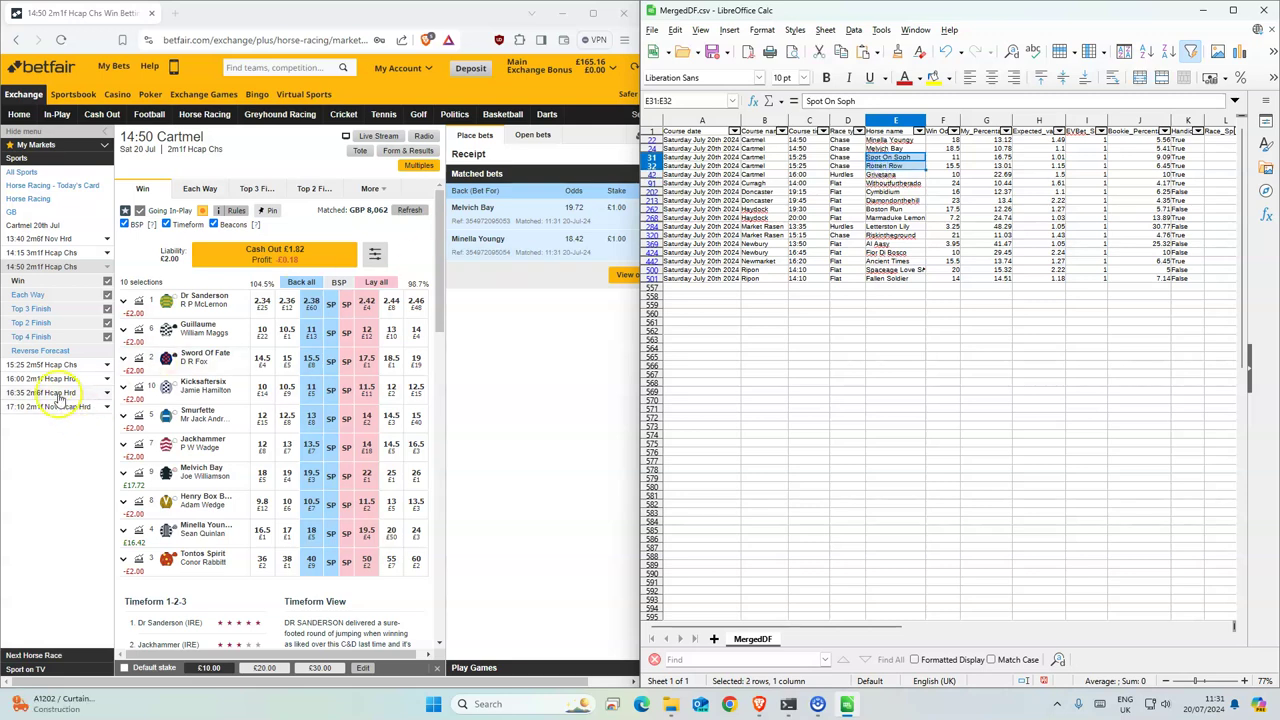
click(33, 370)
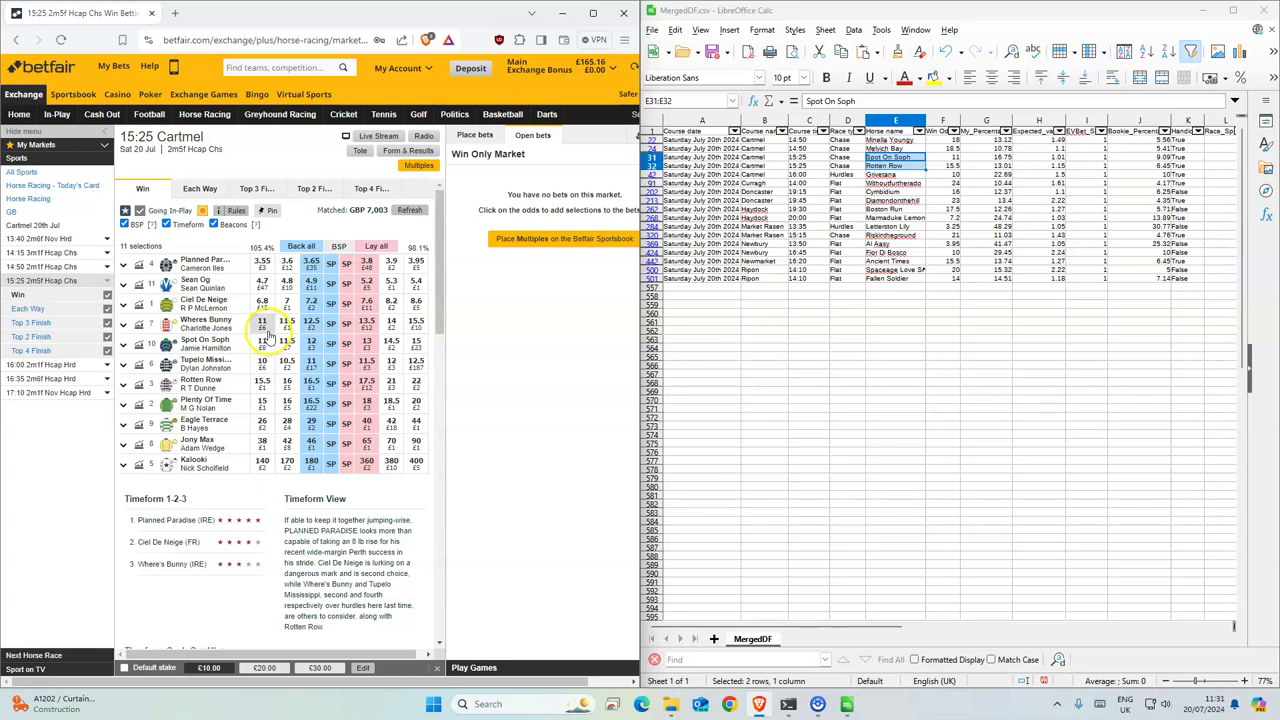
click(312, 388)
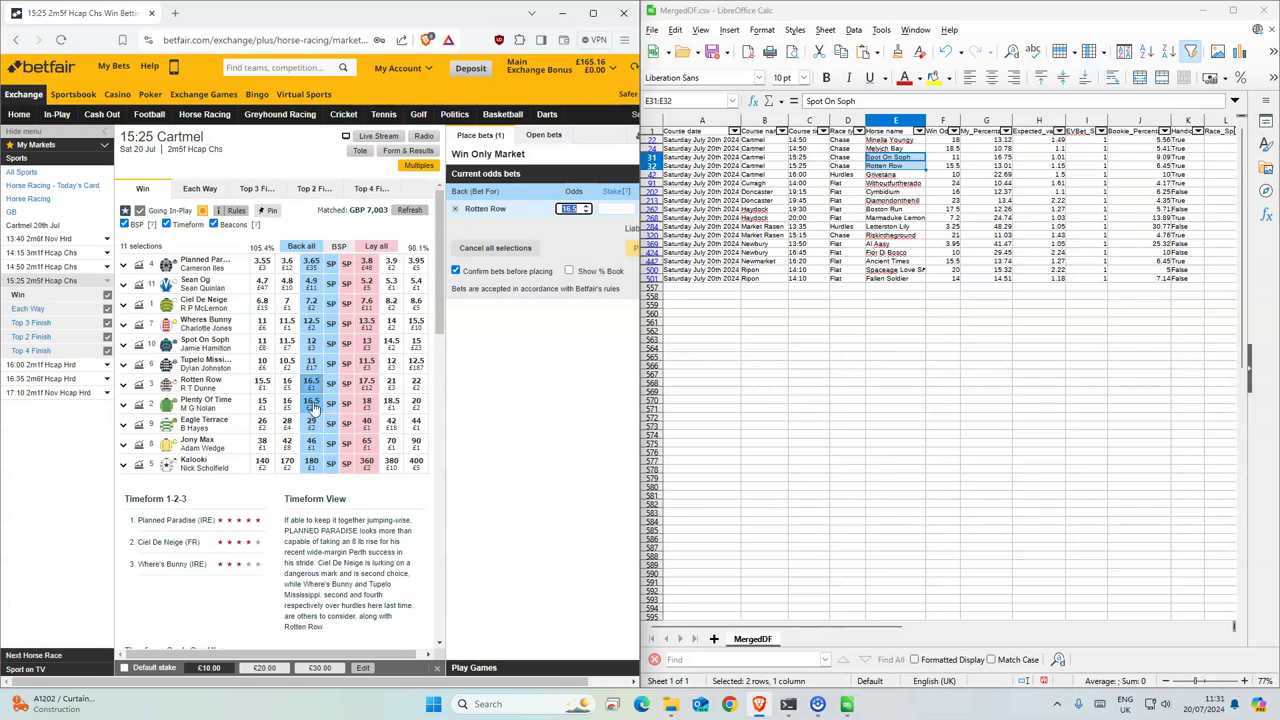
click(311, 343)
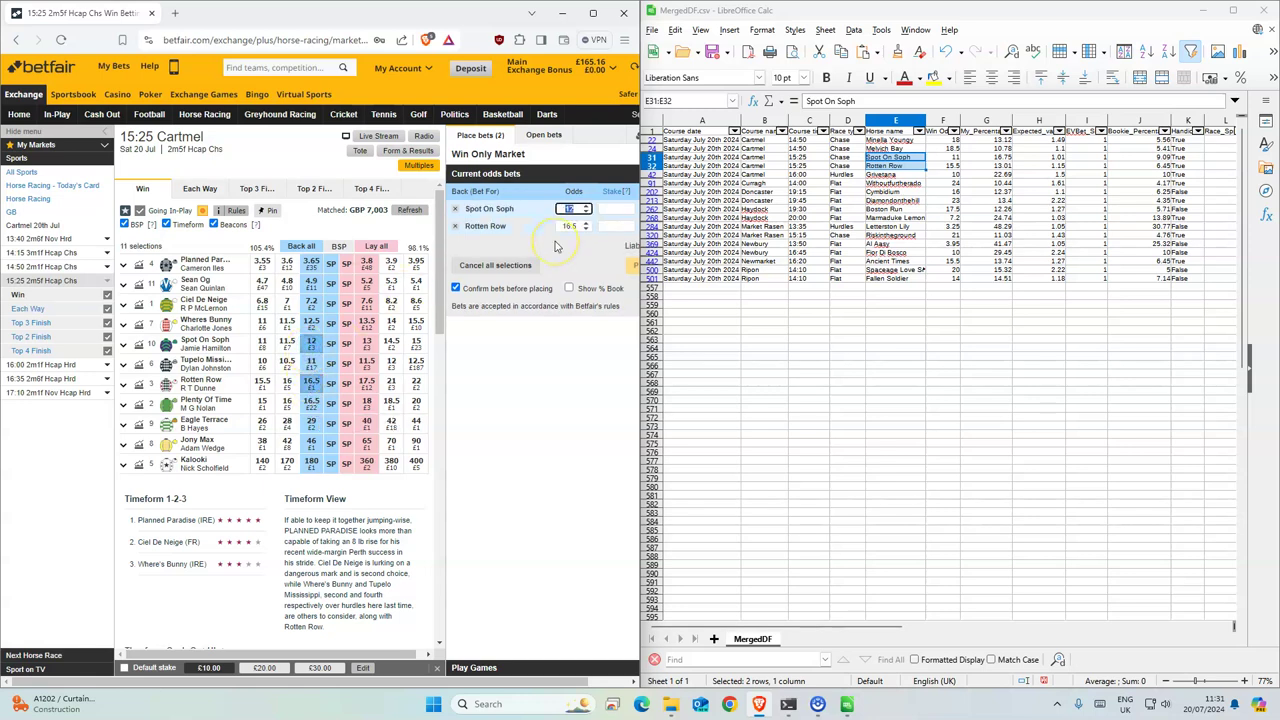
Stake £1 each on Spot On Soph and Rotten Row, and place both bets
click(615, 210)
text(1)
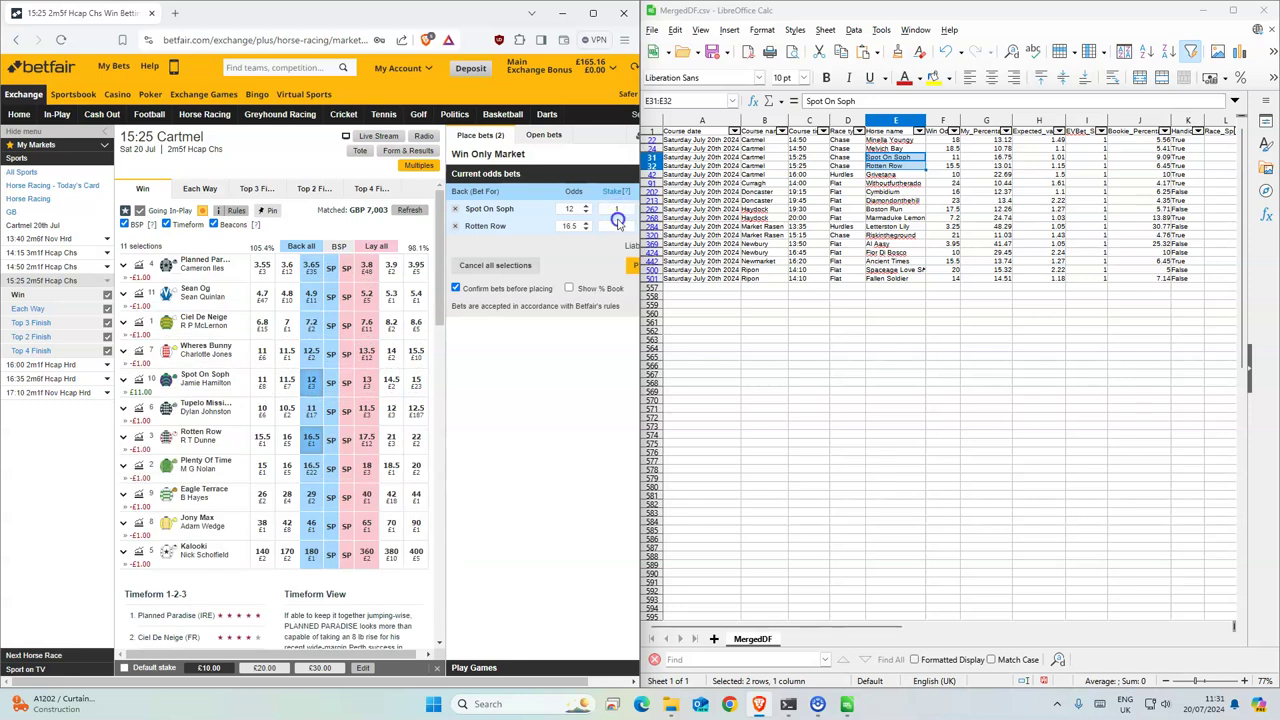
click(632, 262)
click(630, 288)
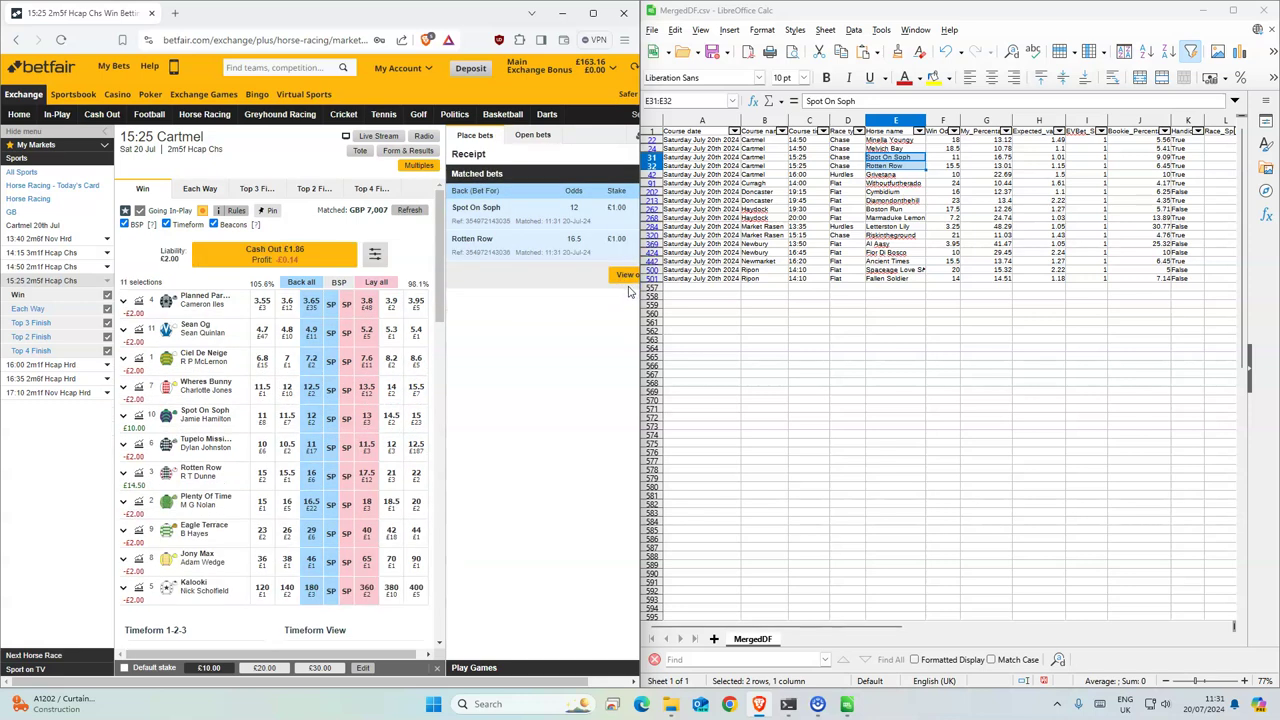
Place a £1 back bet on Grivetana at odds of 10 in the 16:00 Cartmel win market
click(878, 174)
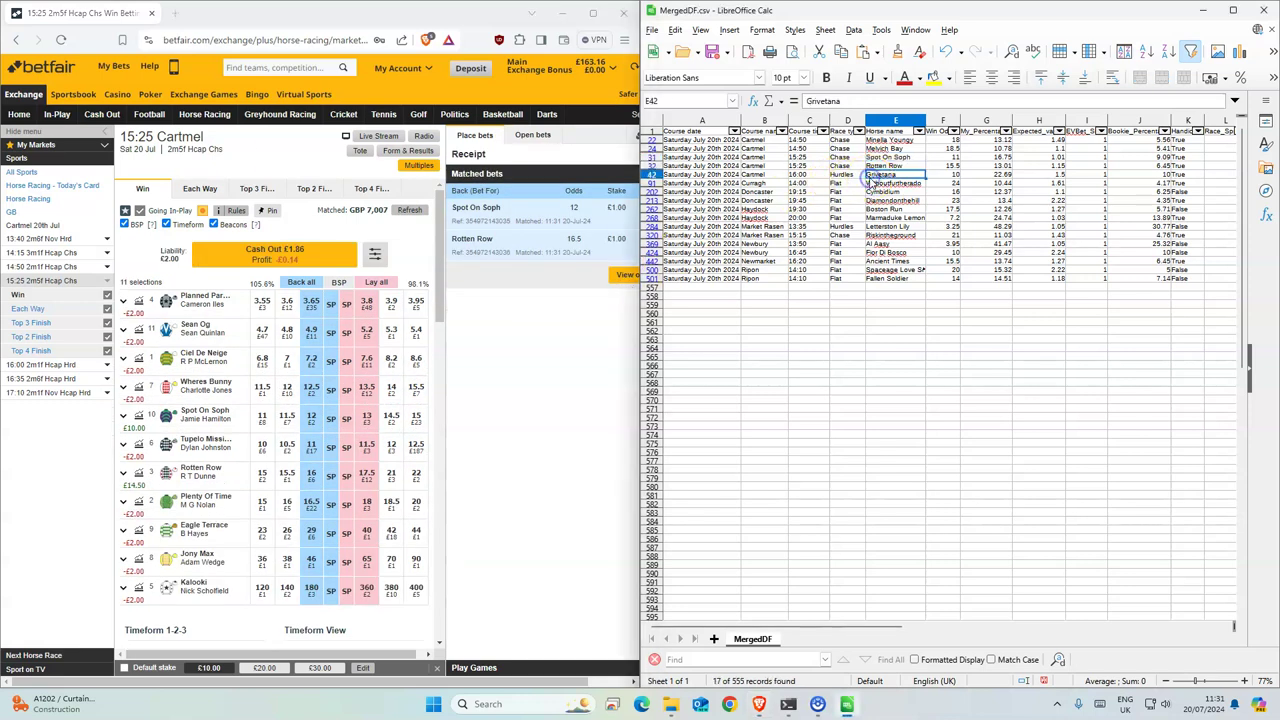
click(50, 366)
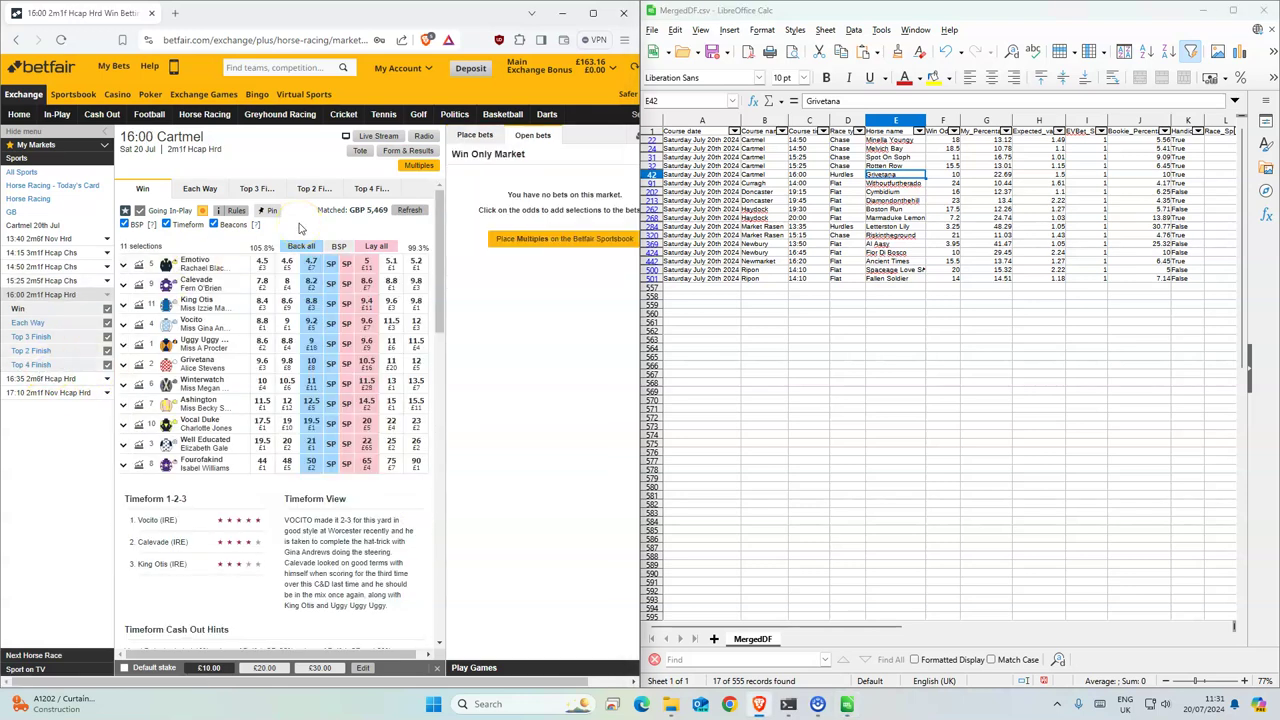
click(297, 440)
click(314, 369)
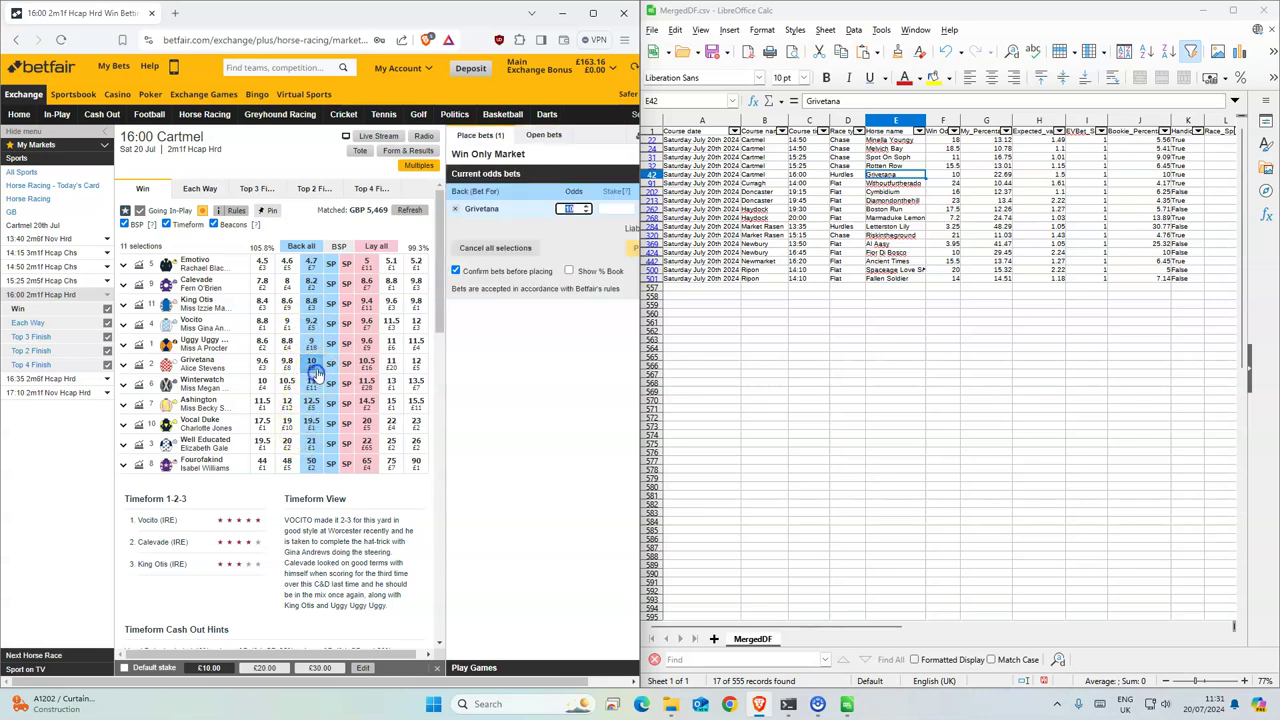
click(614, 207)
text(1)
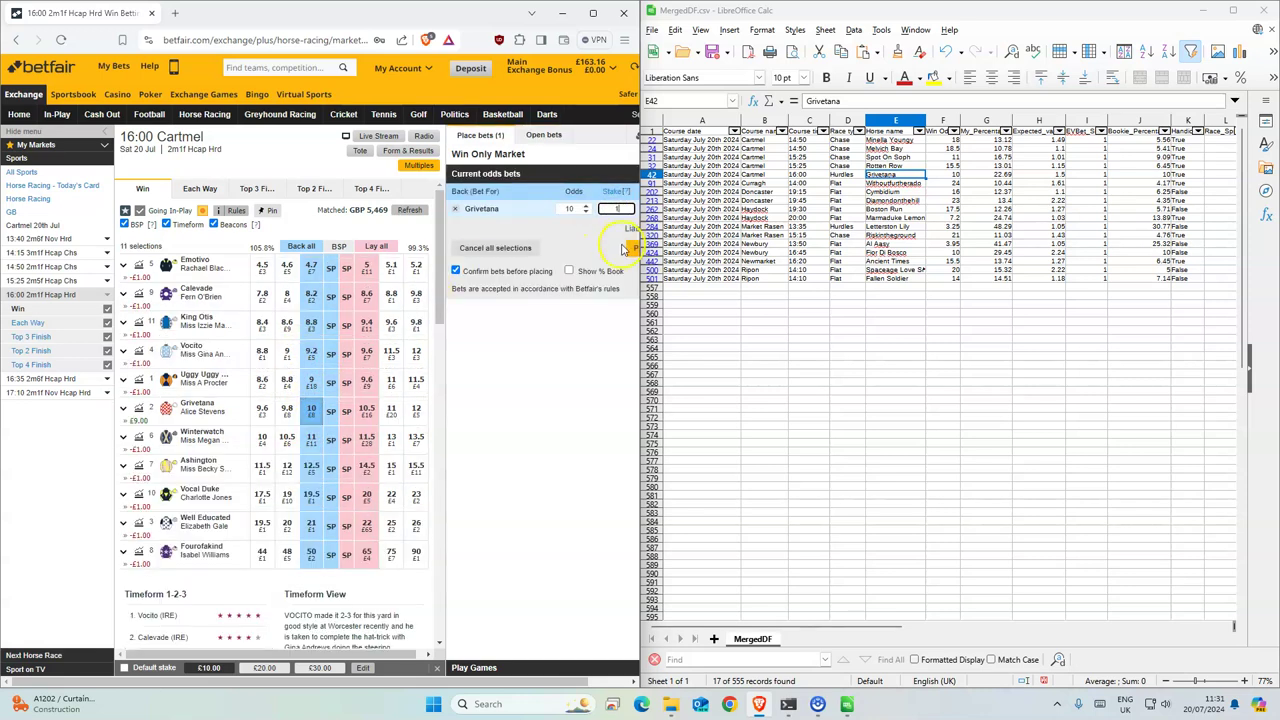
click(624, 247)
click(629, 261)
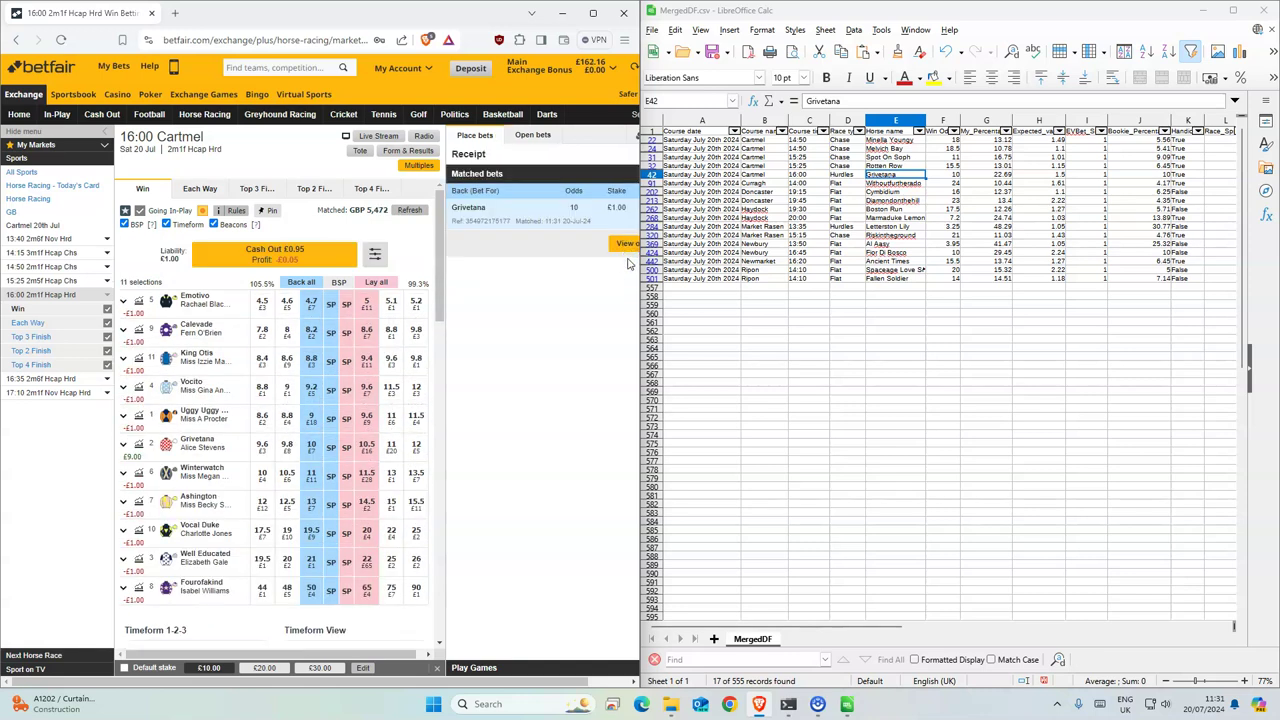
Check the next listed horse, Withoutfurtherado, in the spreadsheet and open the 14:00 Curragh race from today's schedule
click(204, 114)
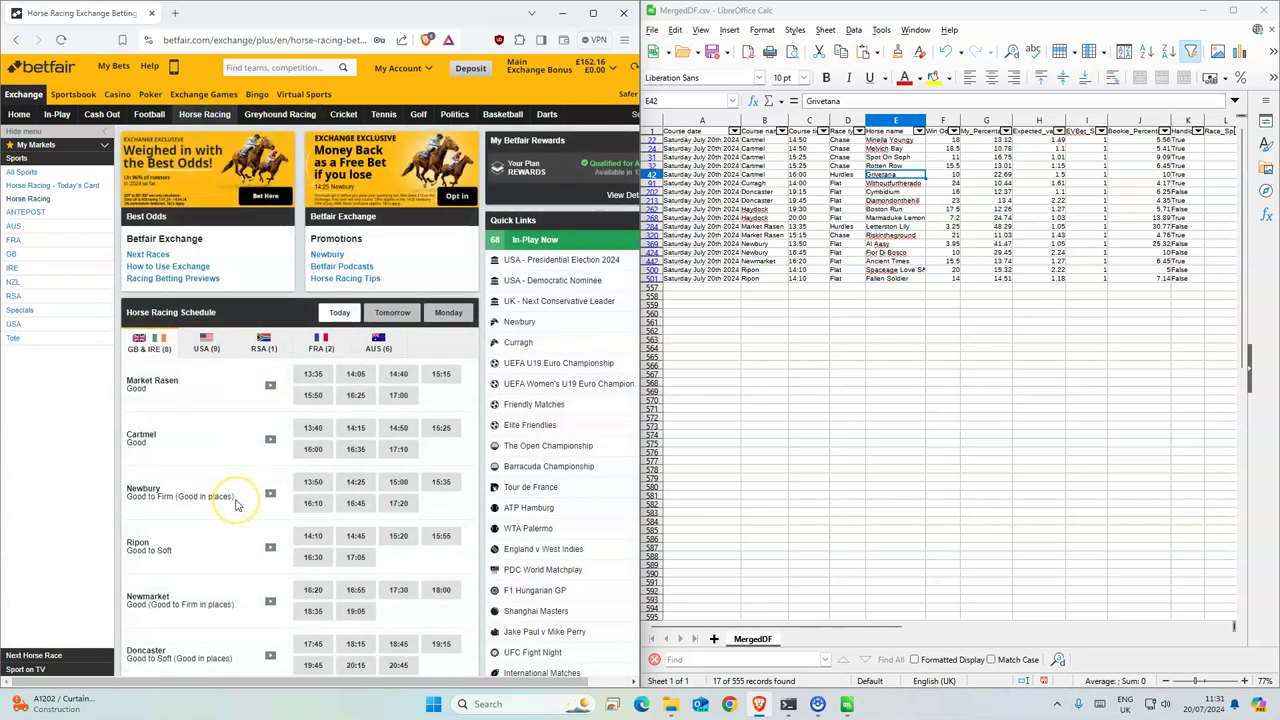
scroll(236, 505, down, 3)
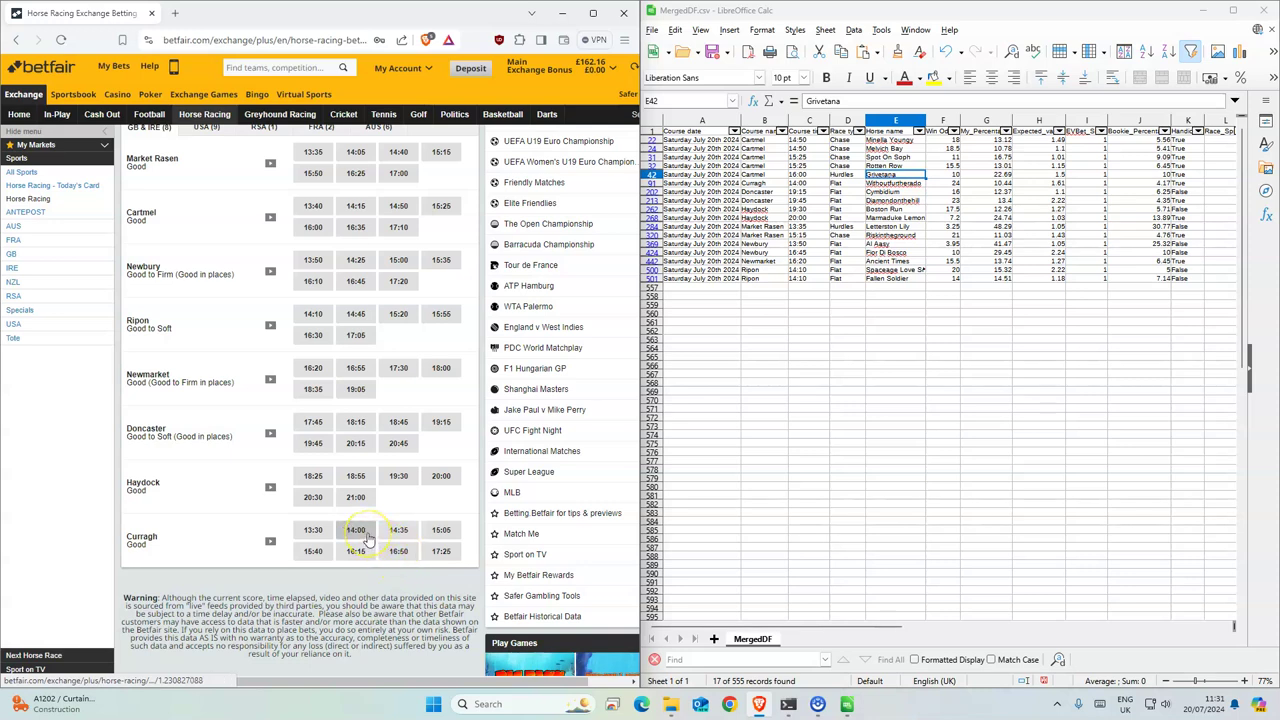
click(625, 362)
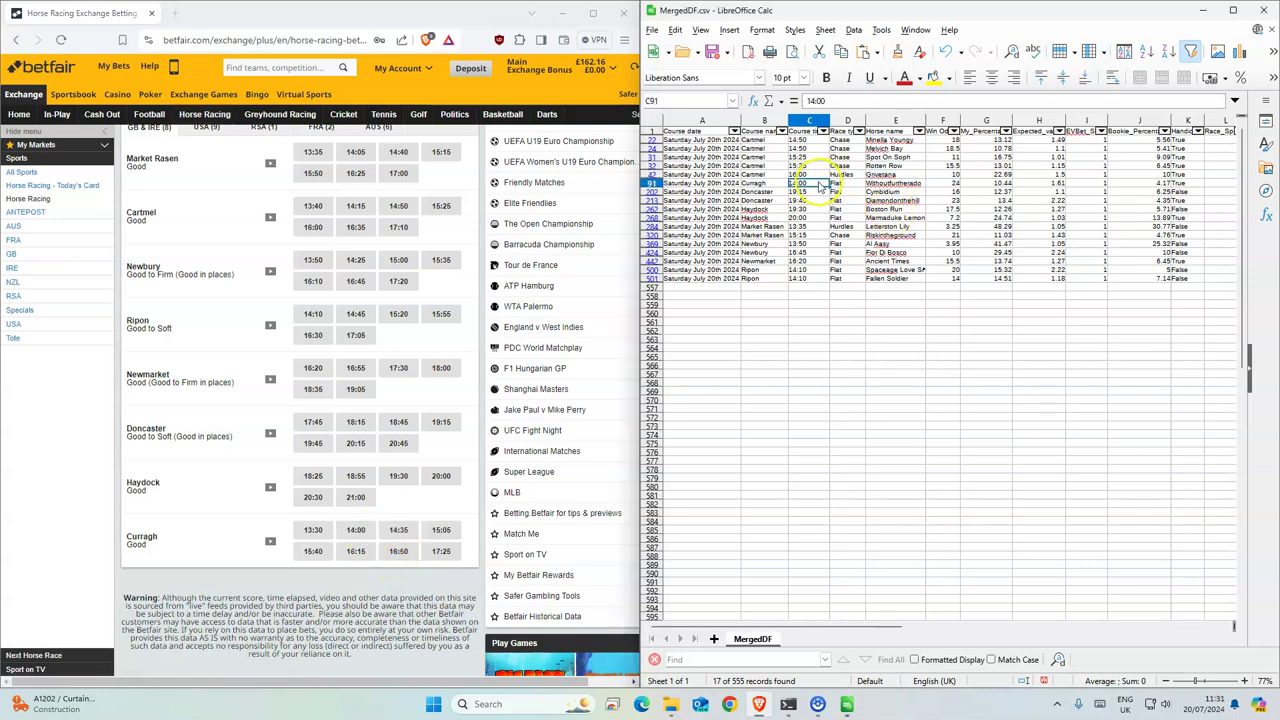
key(Down)
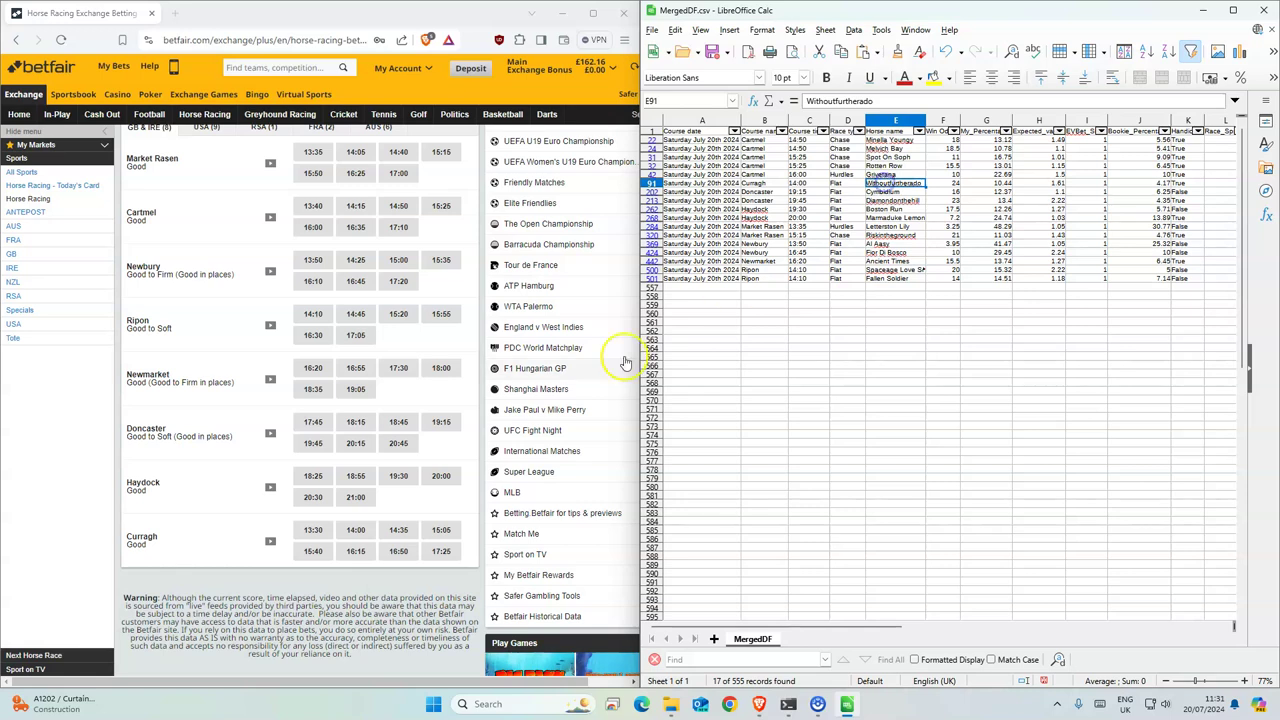
click(368, 530)
Place a £1 back bet on Withoutfurtherado at odds of 27
click(310, 344)
text(1)
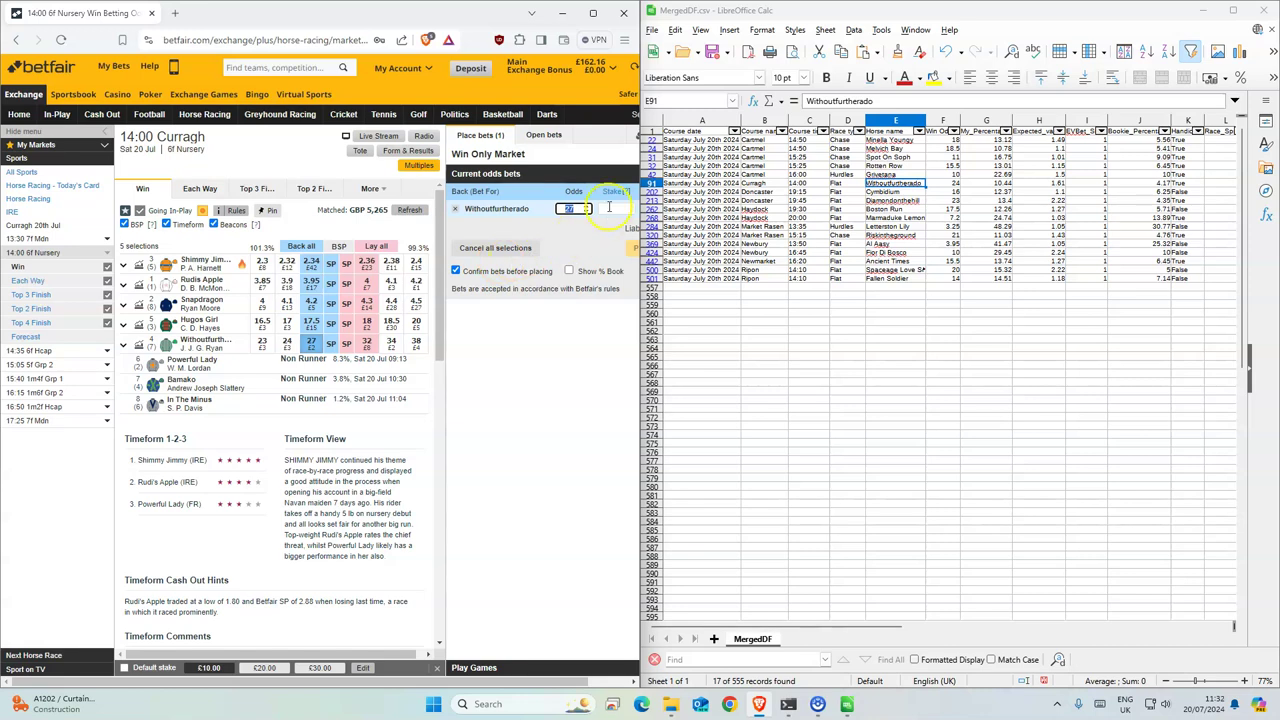
click(628, 256)
click(628, 258)
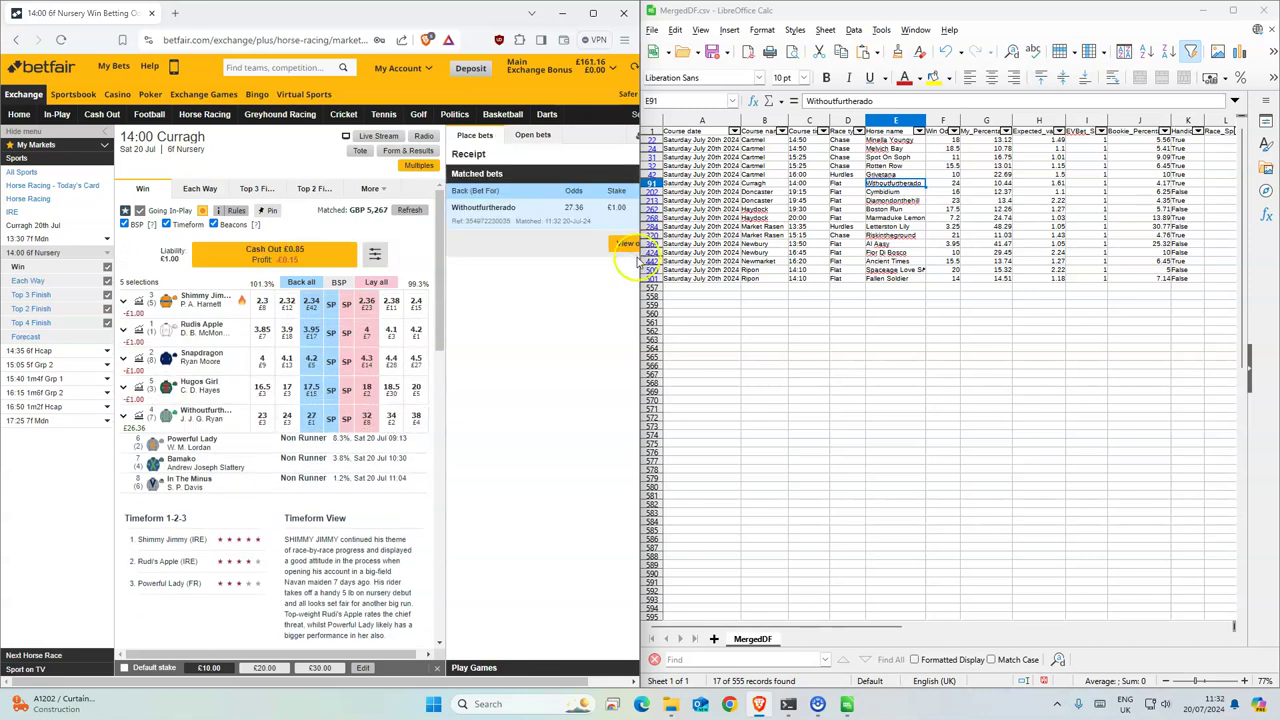
Mark the two Doncaster rows in the spreadsheet and open the 19:15 Doncaster race from today's schedule
drag(789, 193, 893, 200)
click(202, 115)
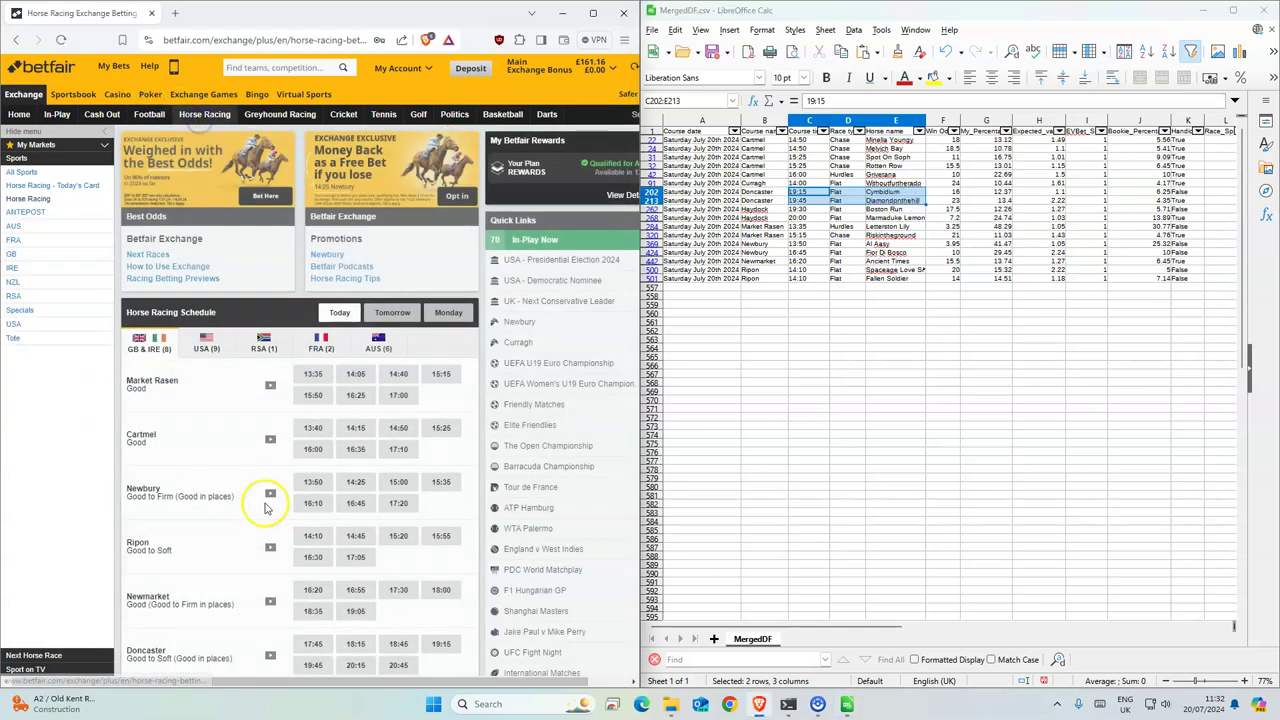
scroll(265, 508, down, 1)
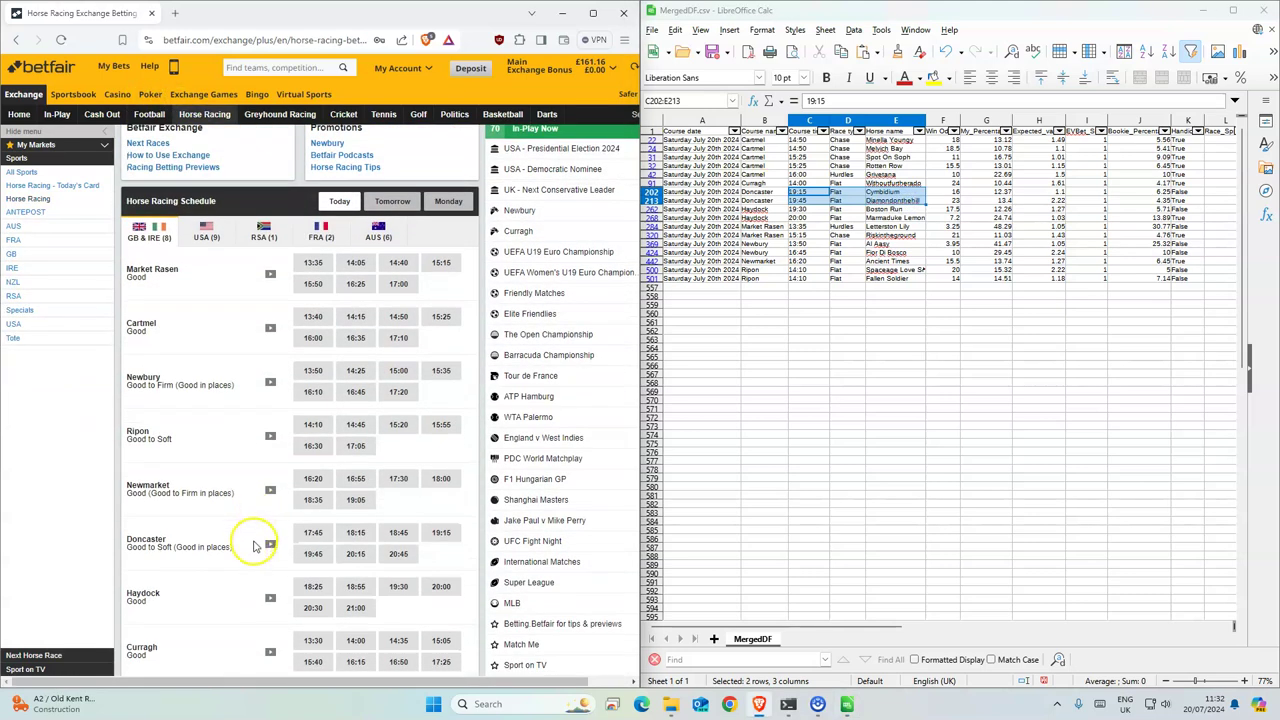
click(440, 532)
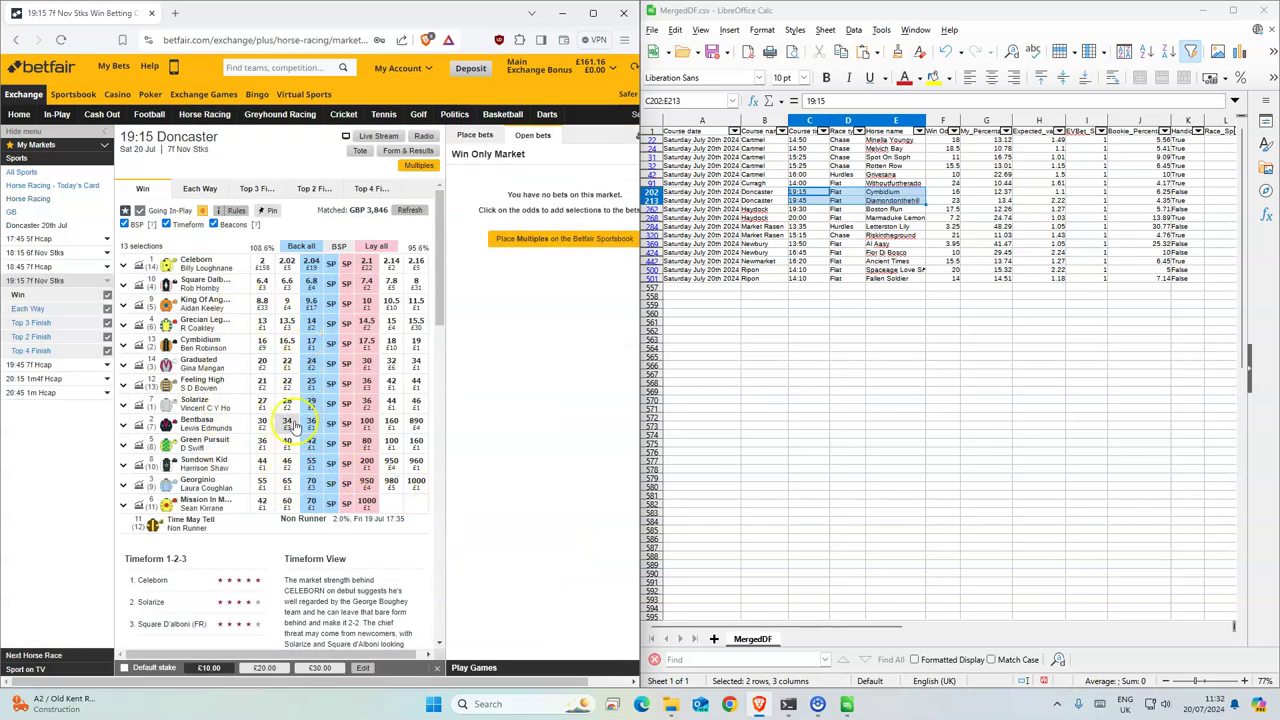
Place a £1 back bet on Cymbidium at odds of 17
click(311, 343)
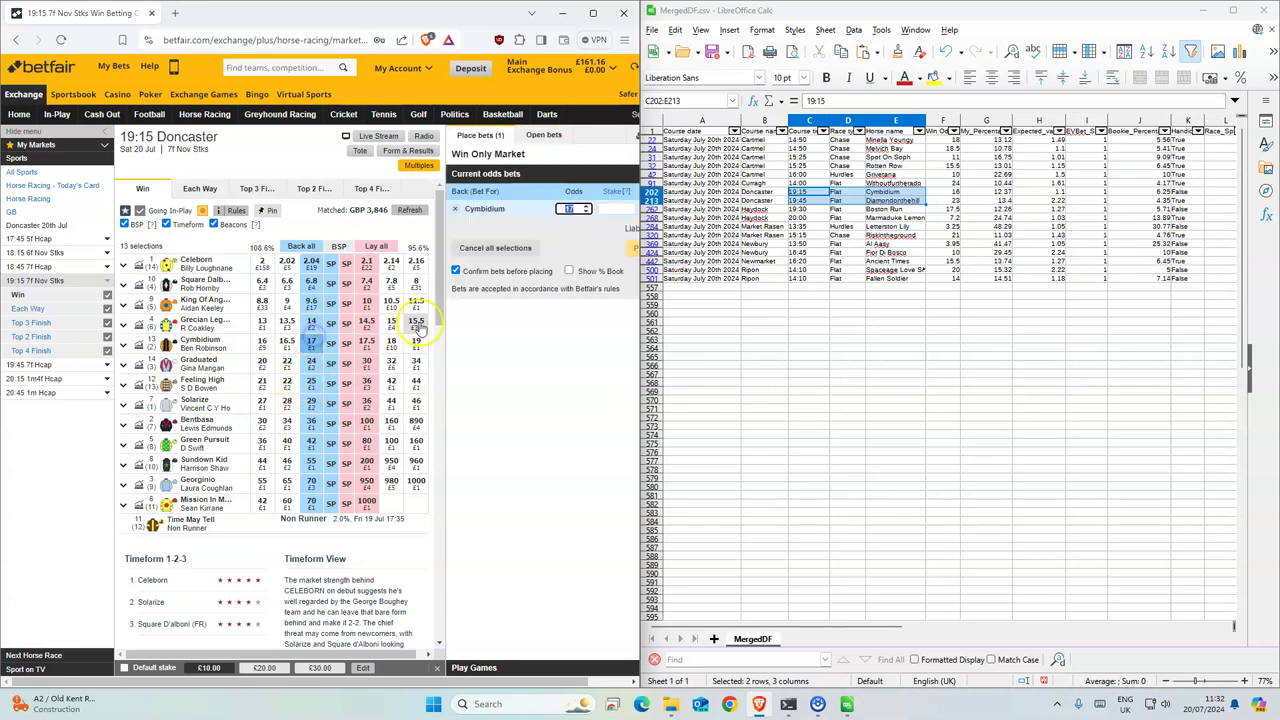
key(Tab)
text(1)
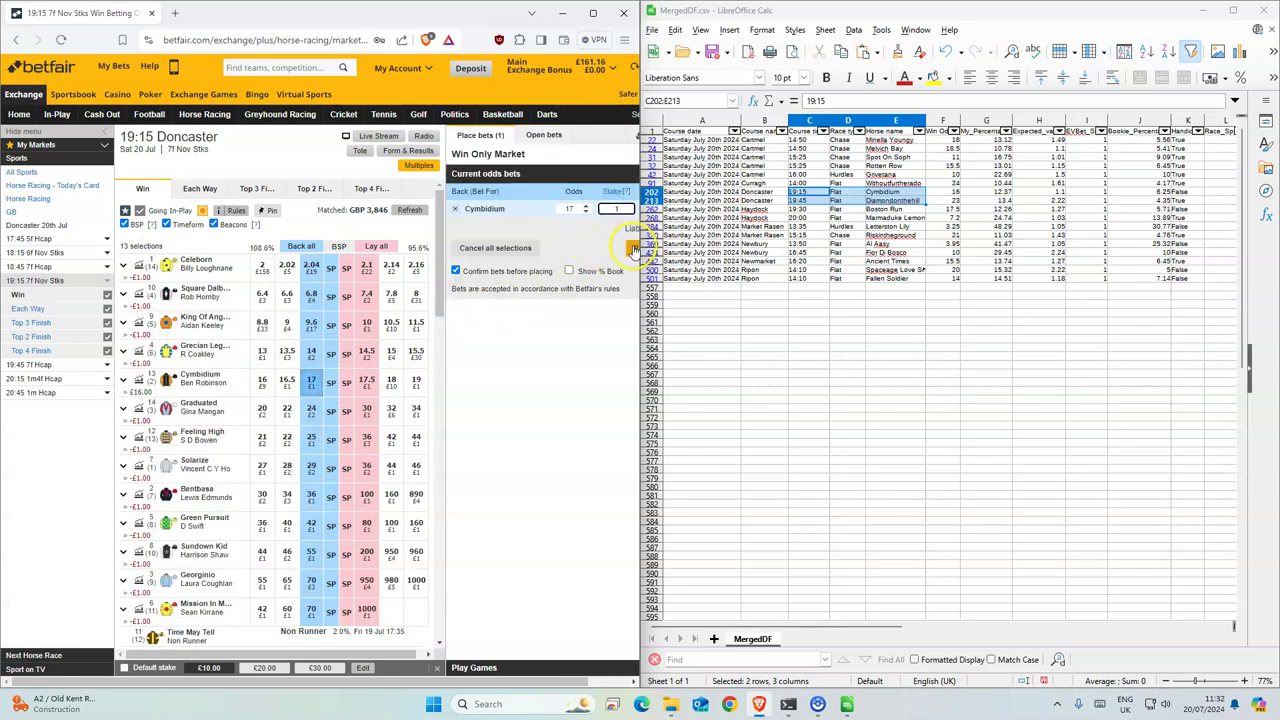
click(634, 250)
click(634, 250)
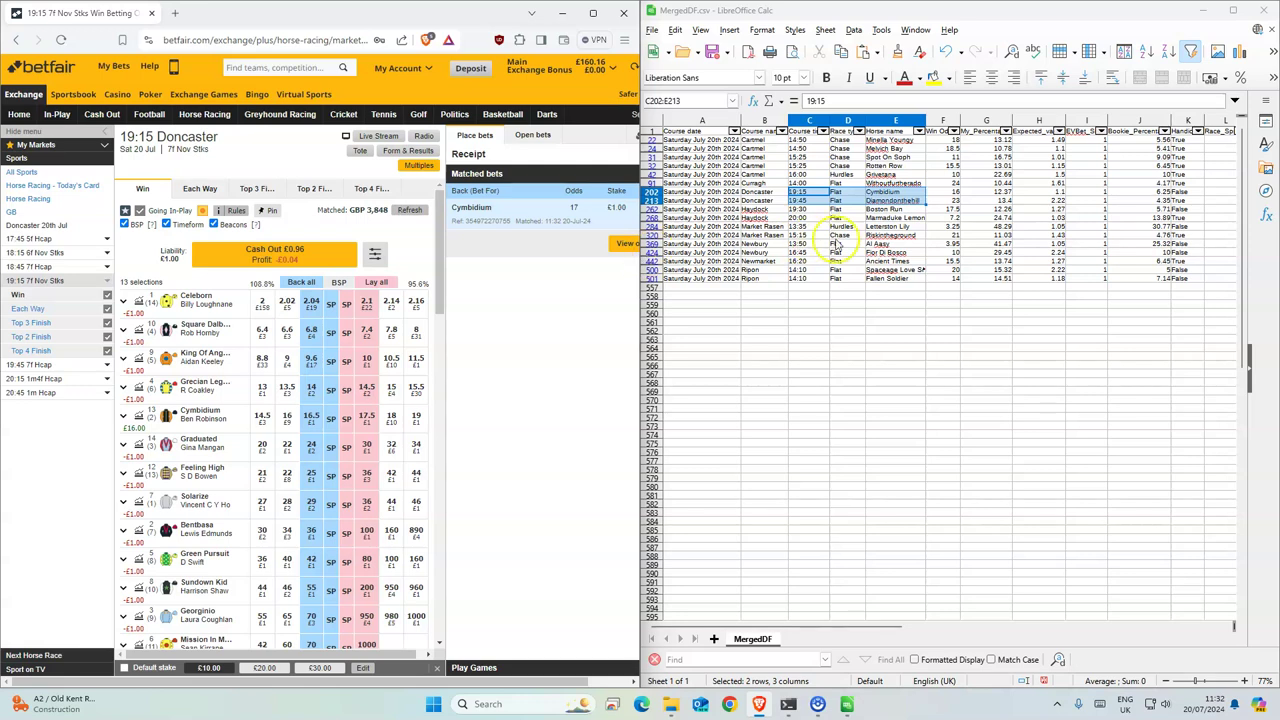
Find Diamondonthehill in the spreadsheet, open the 19:45 Doncaster race and place a £1 back bet on that horse at odds of 25
click(887, 201)
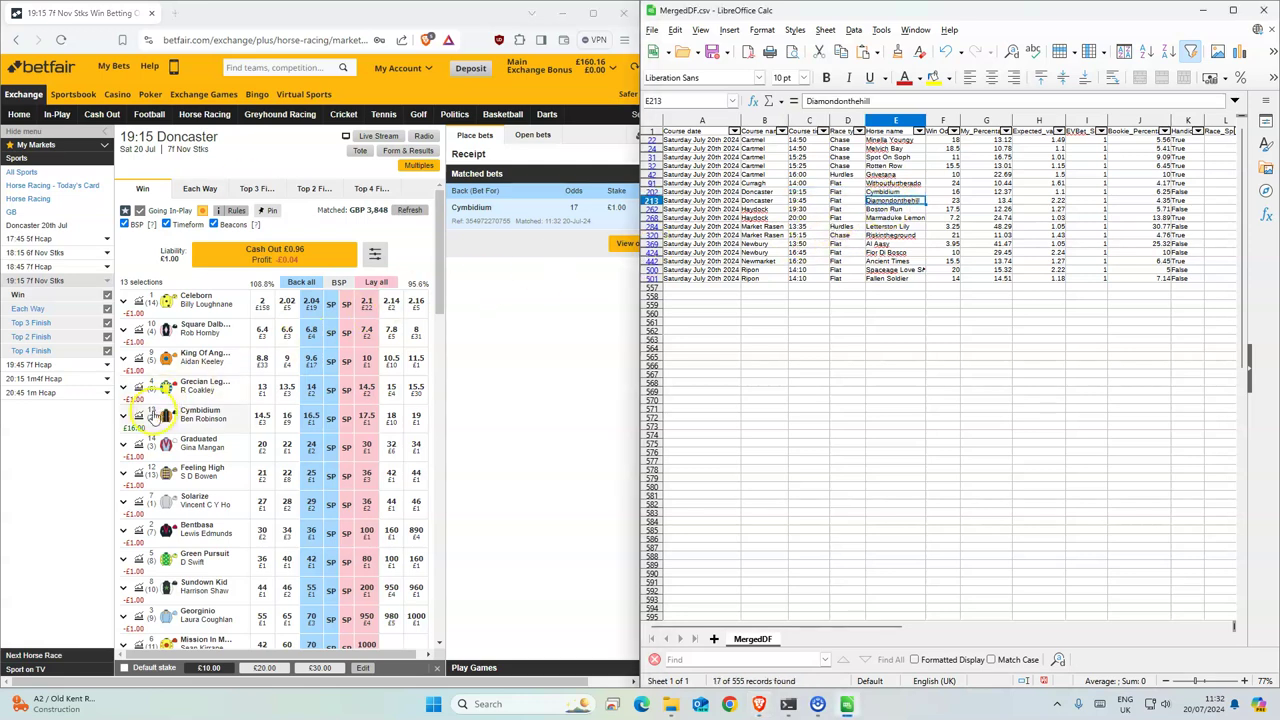
click(40, 366)
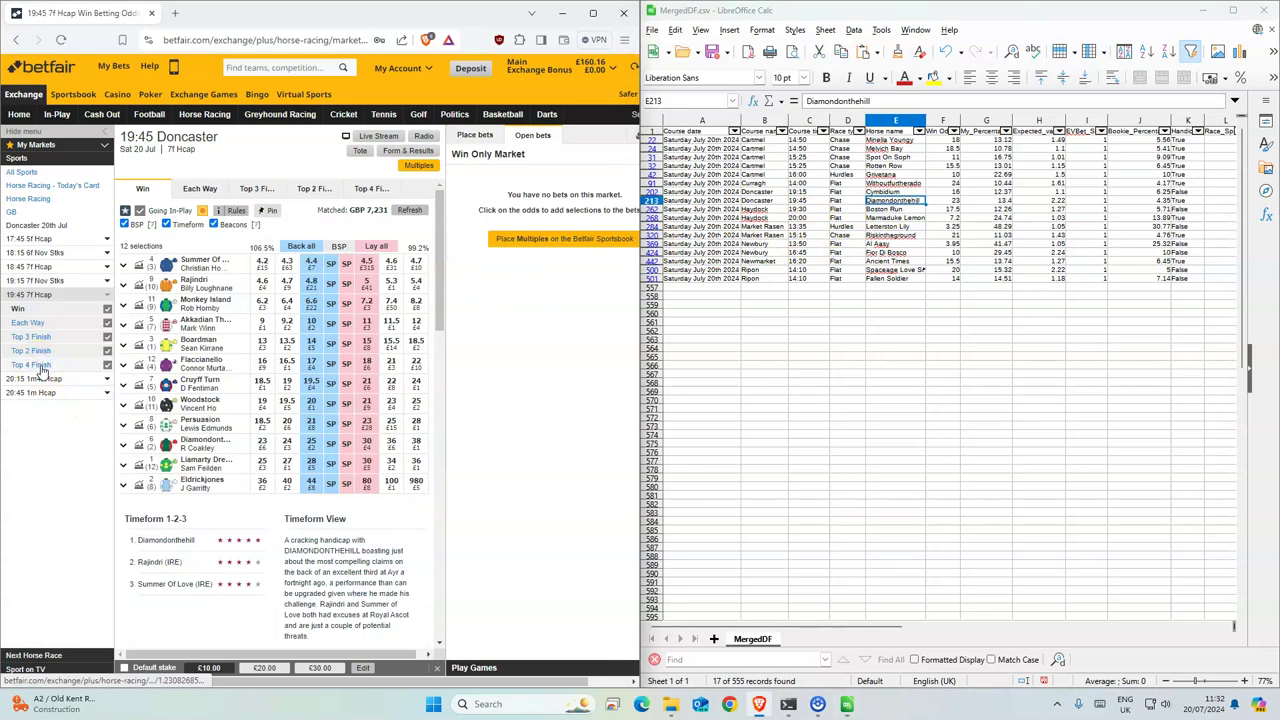
click(336, 403)
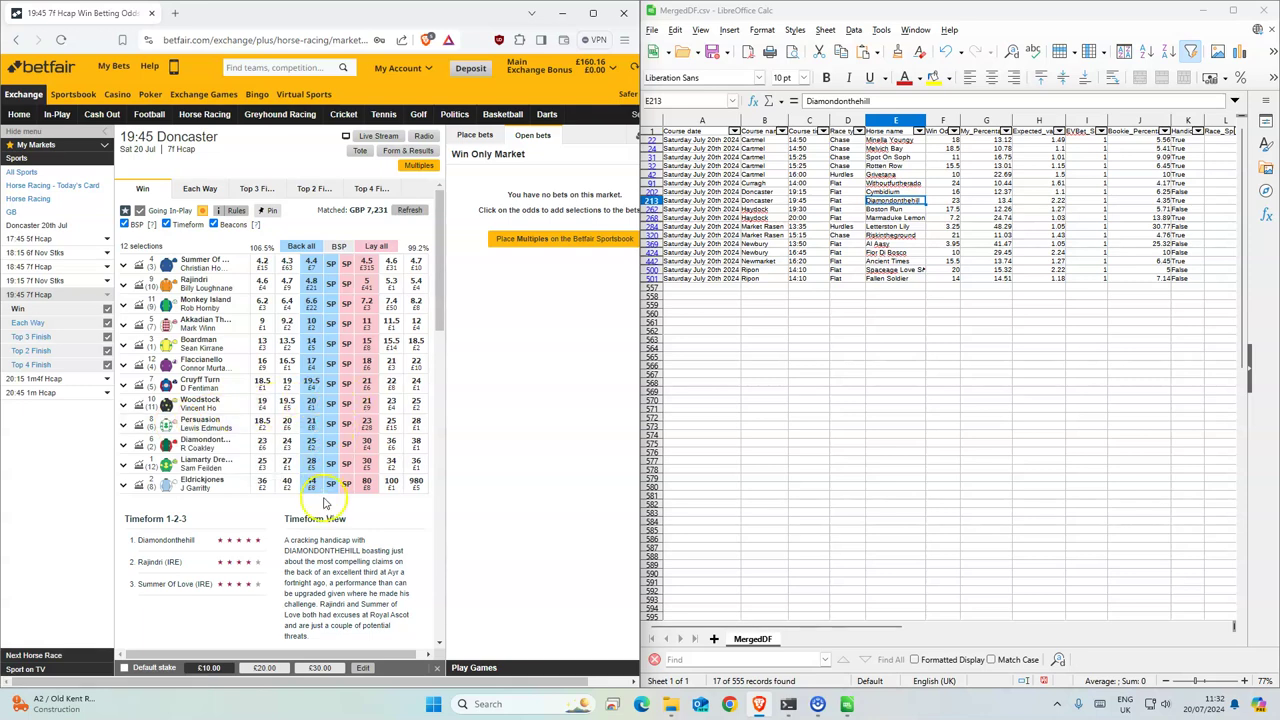
click(310, 444)
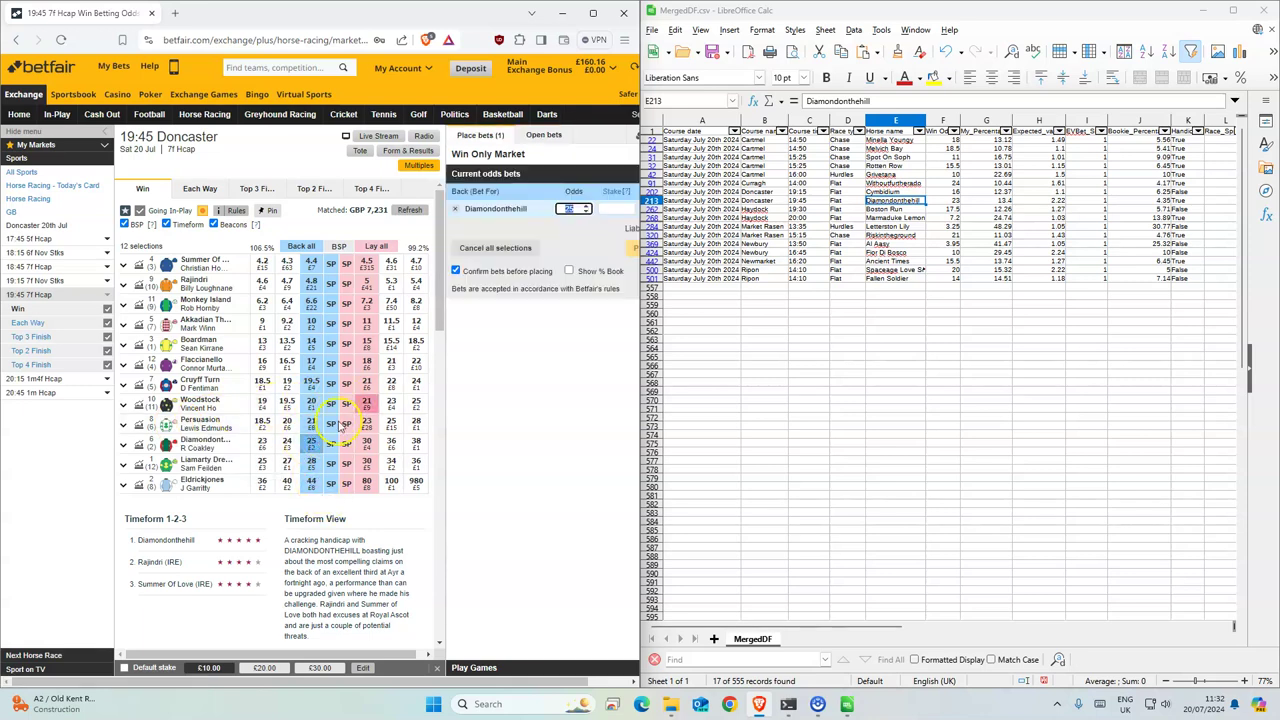
text(1)
click(630, 255)
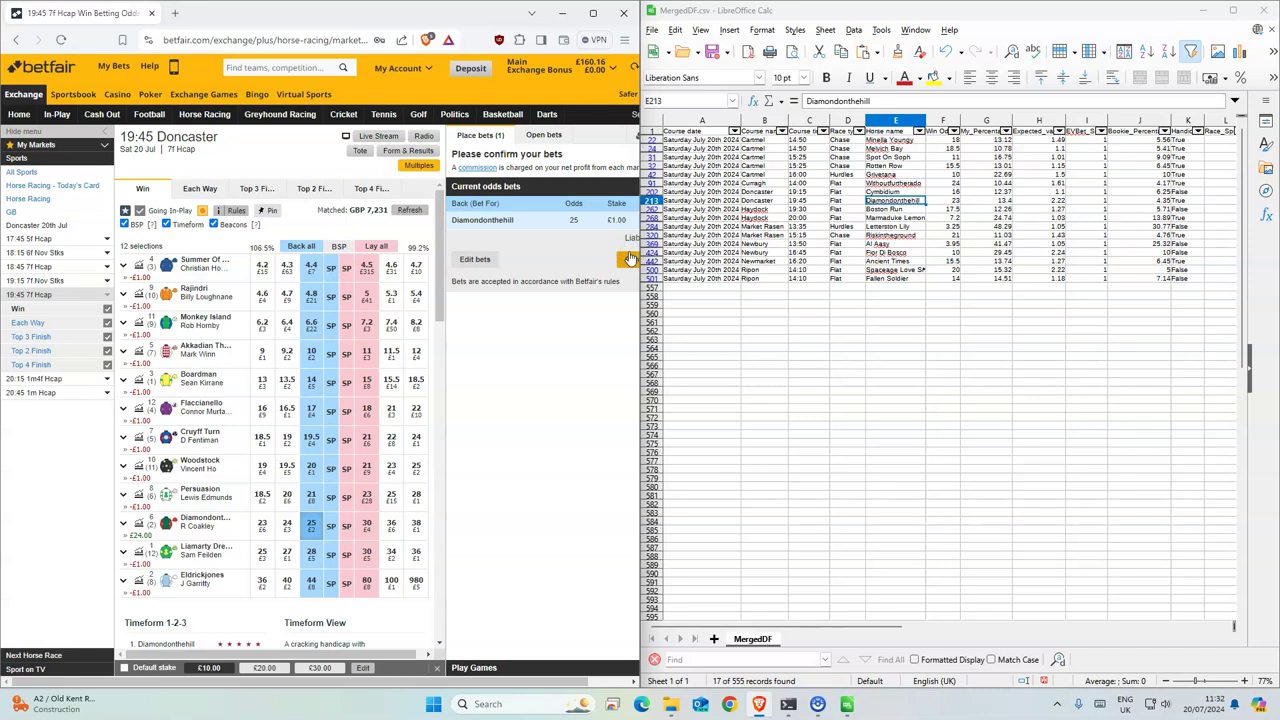
click(630, 258)
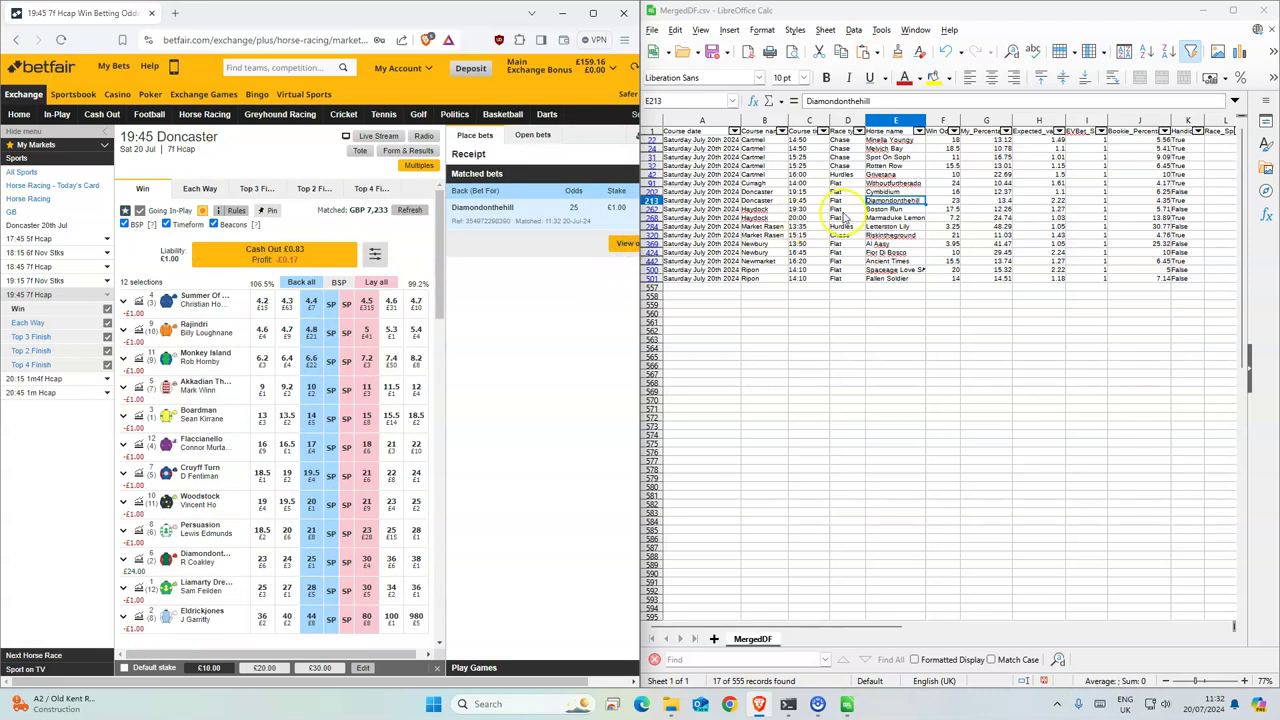
Mark the two Haydock horses in the spreadsheet and open the 19:30 Haydock race from today's schedule
drag(891, 210, 884, 219)
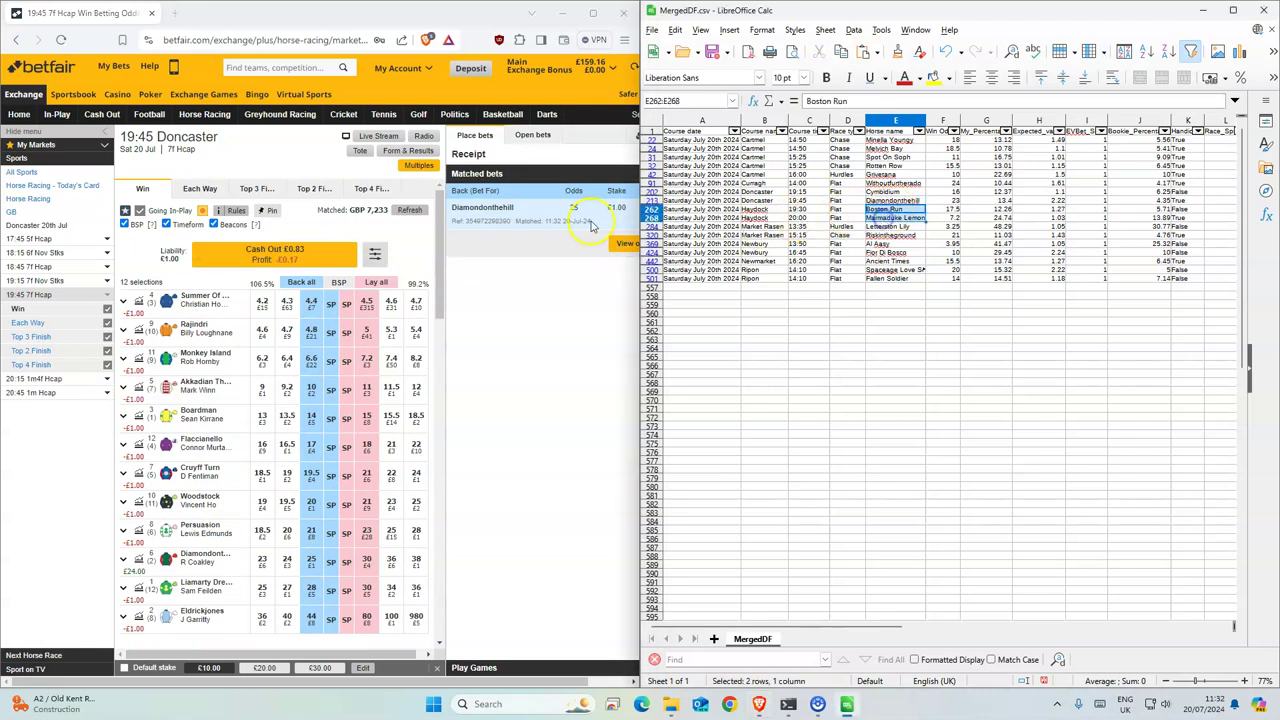
click(204, 114)
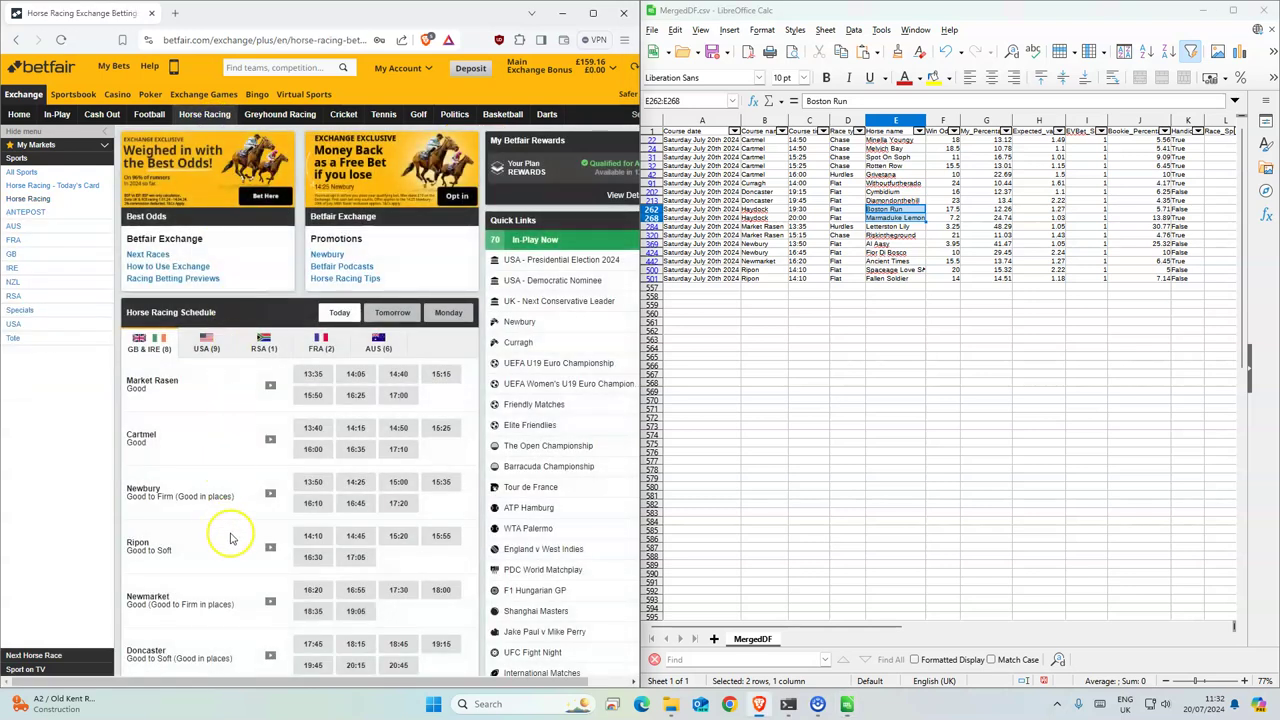
scroll(267, 515, down, 1)
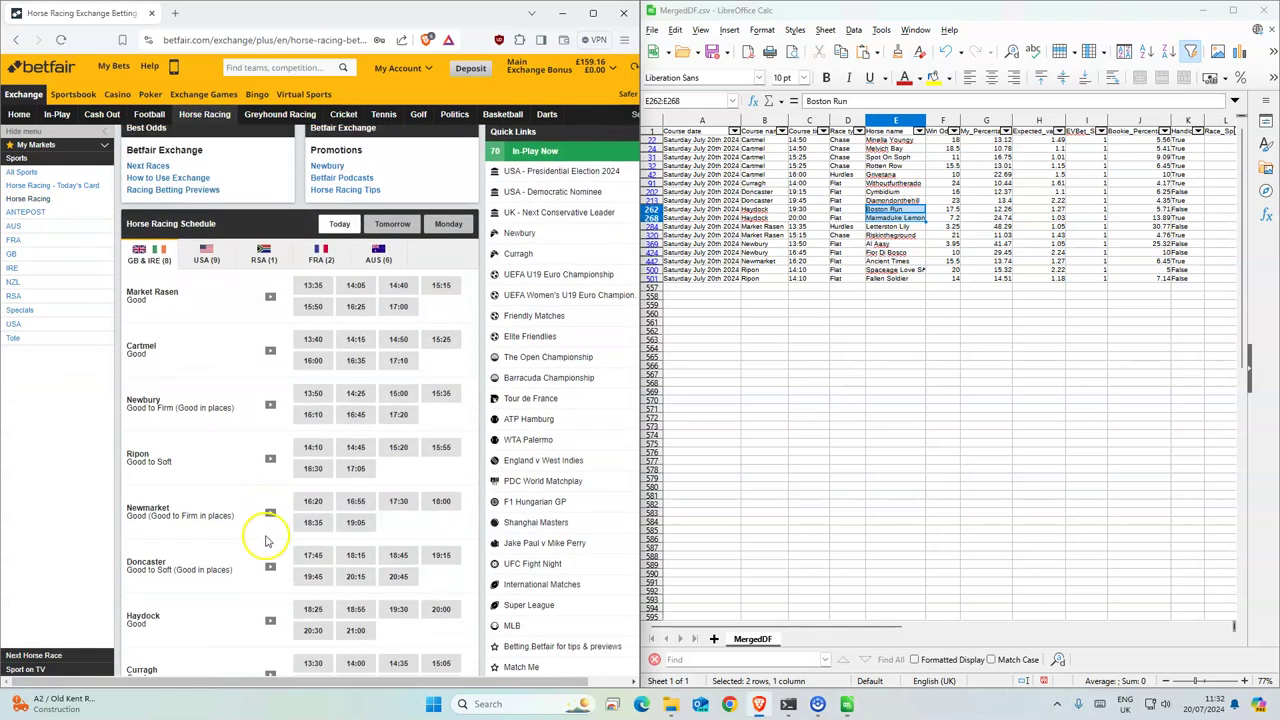
click(398, 608)
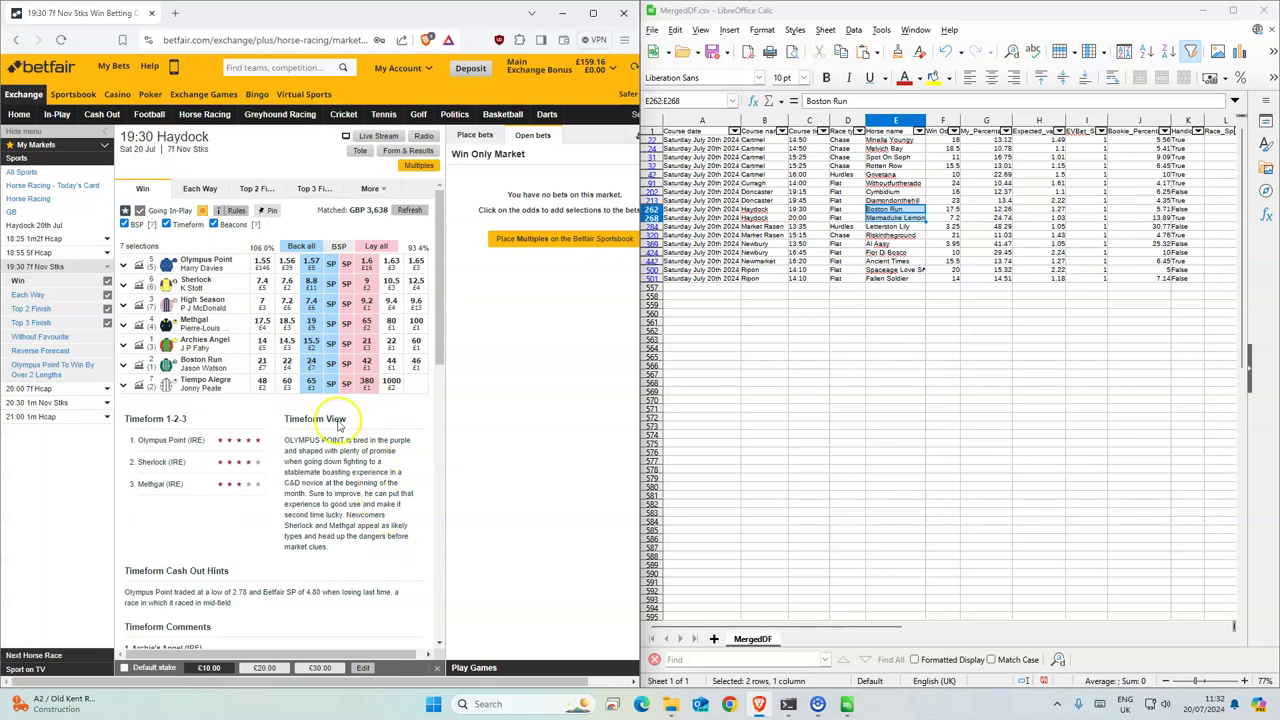
Place a £1 back bet on Boston Run at odds of 24
click(313, 363)
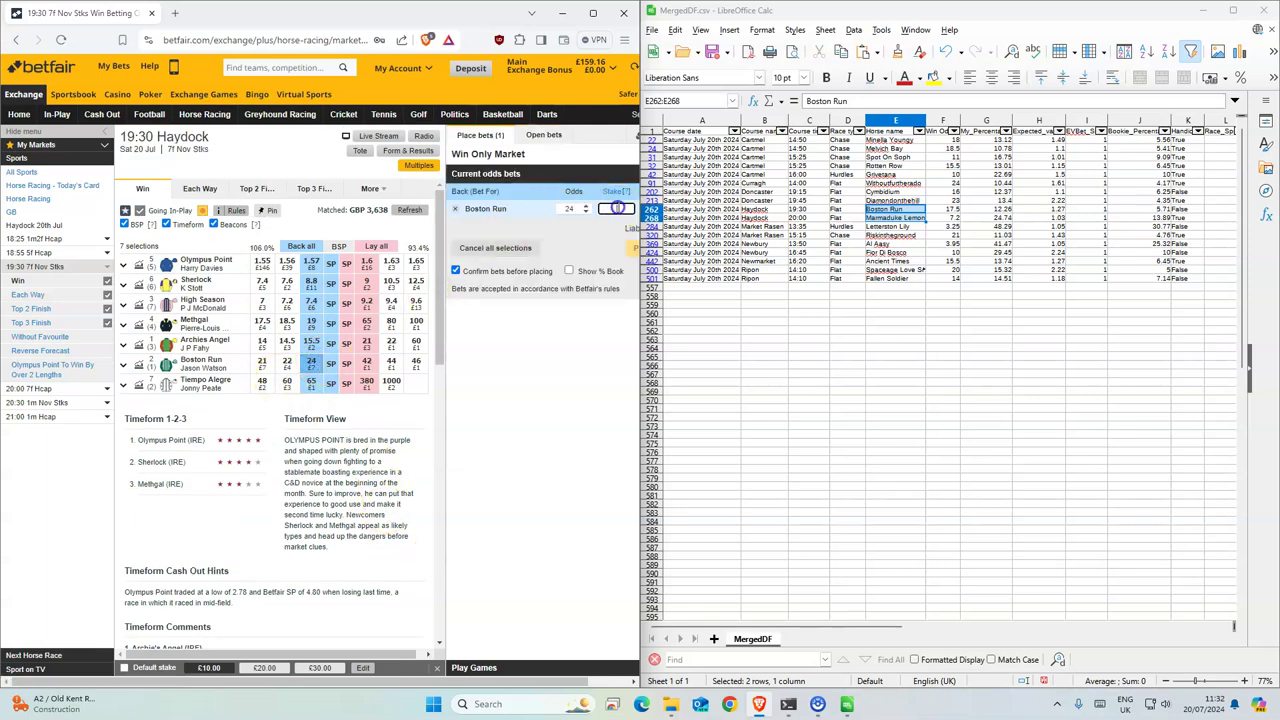
click(632, 247)
click(632, 248)
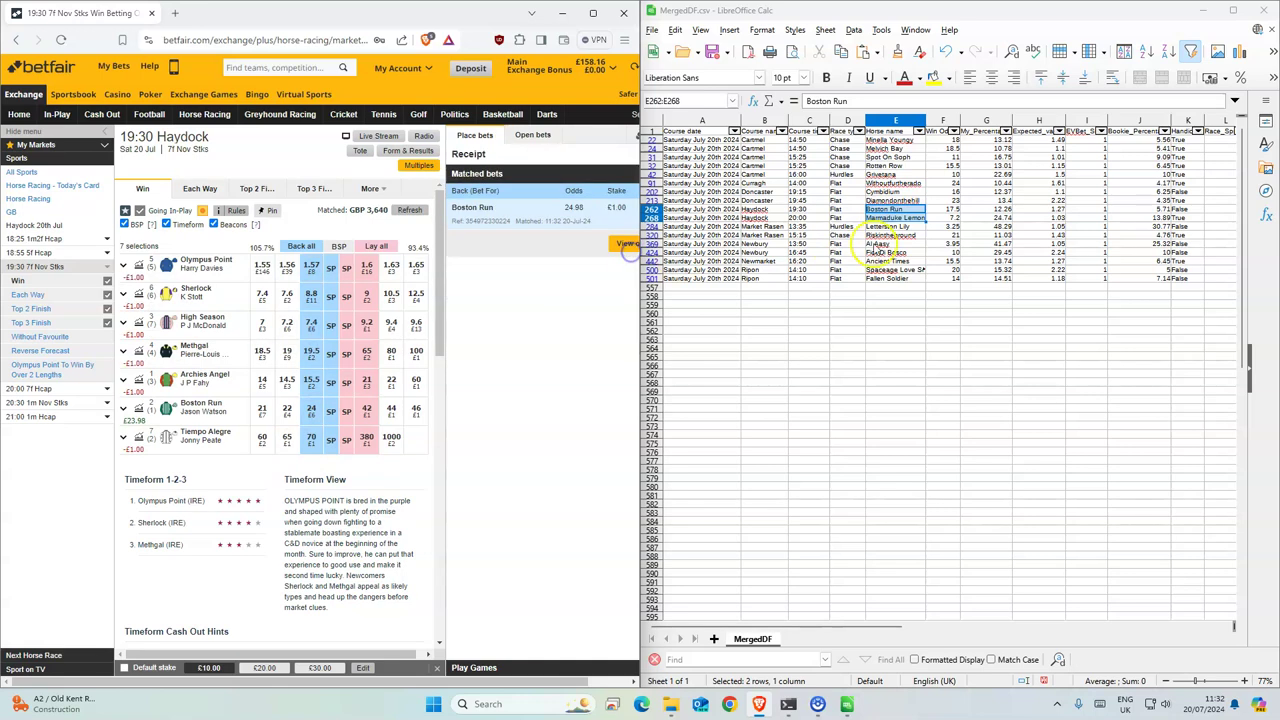
Select Marmaduke Lemon in the spreadsheet, open the 20:00 Haydock race and place a £1 back bet on it at odds of 8
click(901, 219)
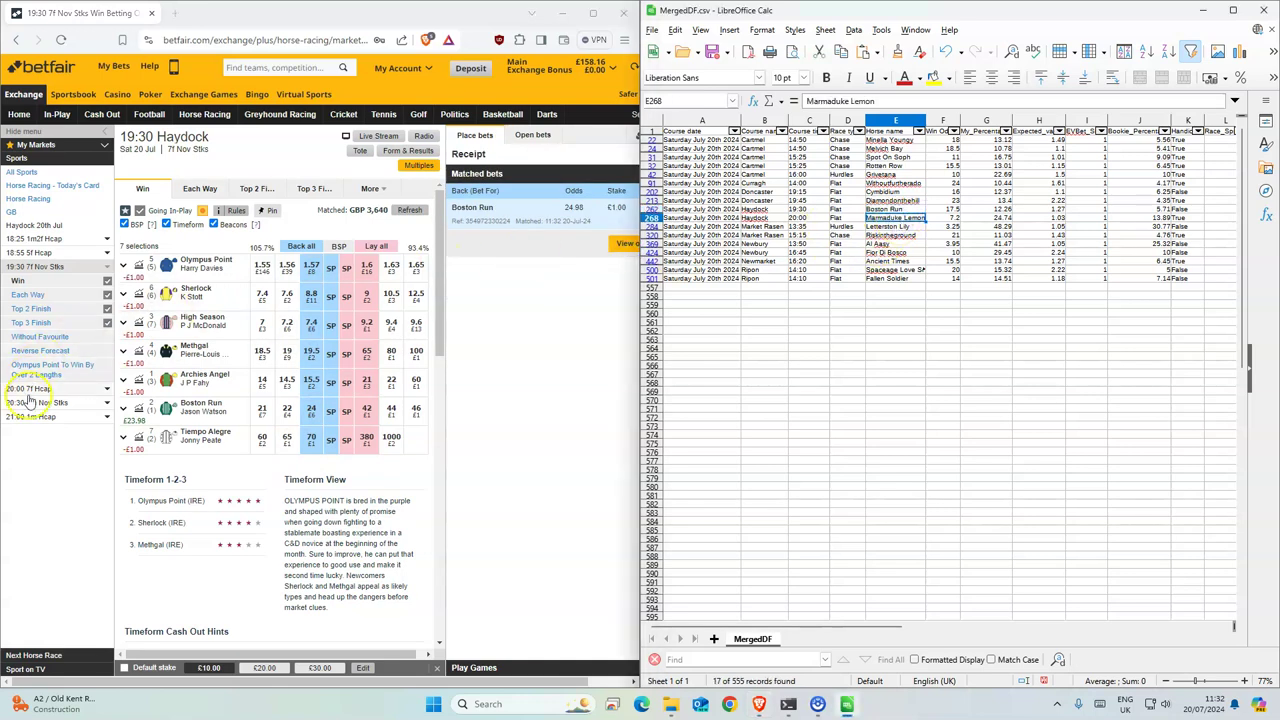
click(40, 390)
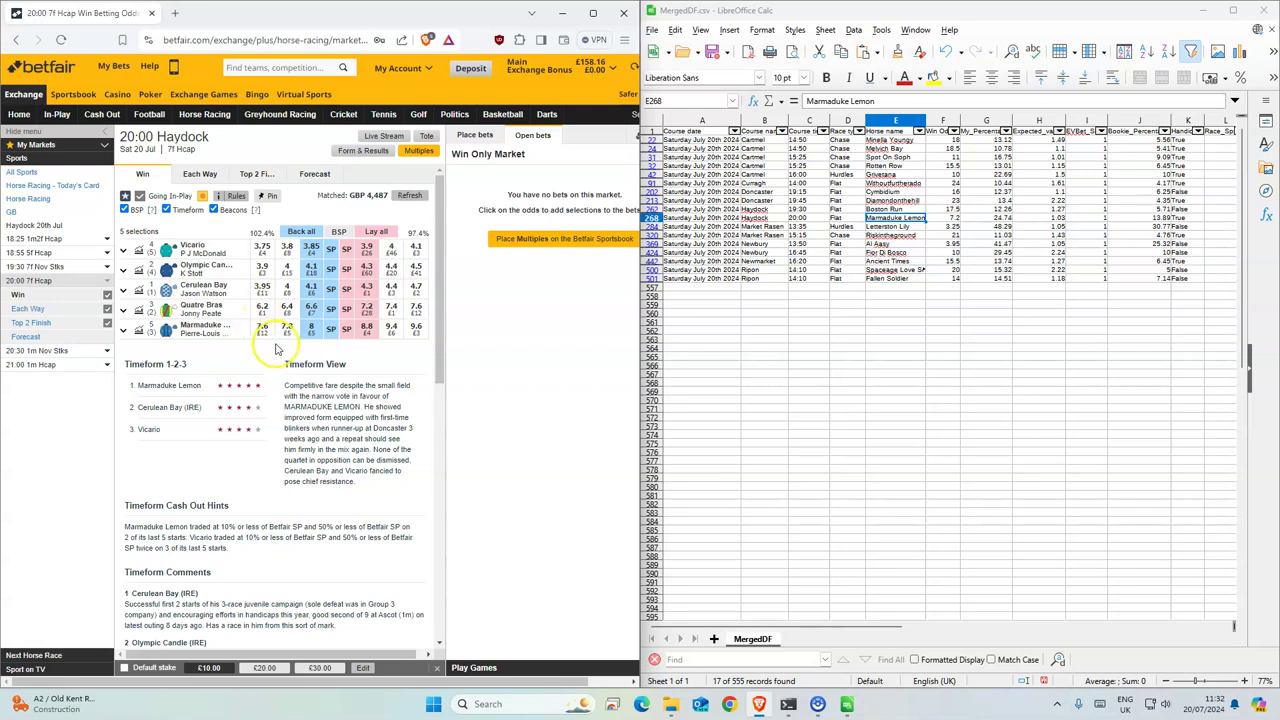
click(309, 330)
click(565, 212)
text(1)
click(632, 248)
click(632, 248)
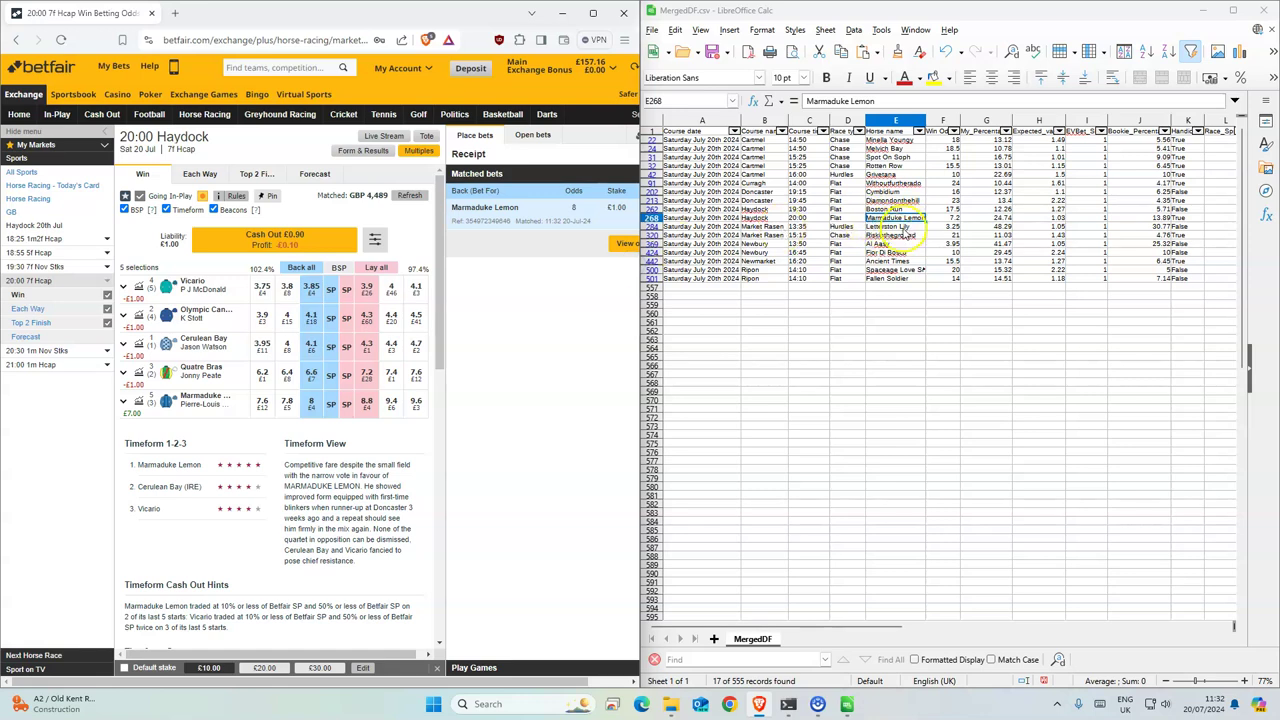
Select the next listed horse, Letterston Lily, in the spreadsheet and open the 13:35 Market Rasen race from today's schedule
click(895, 226)
click(210, 116)
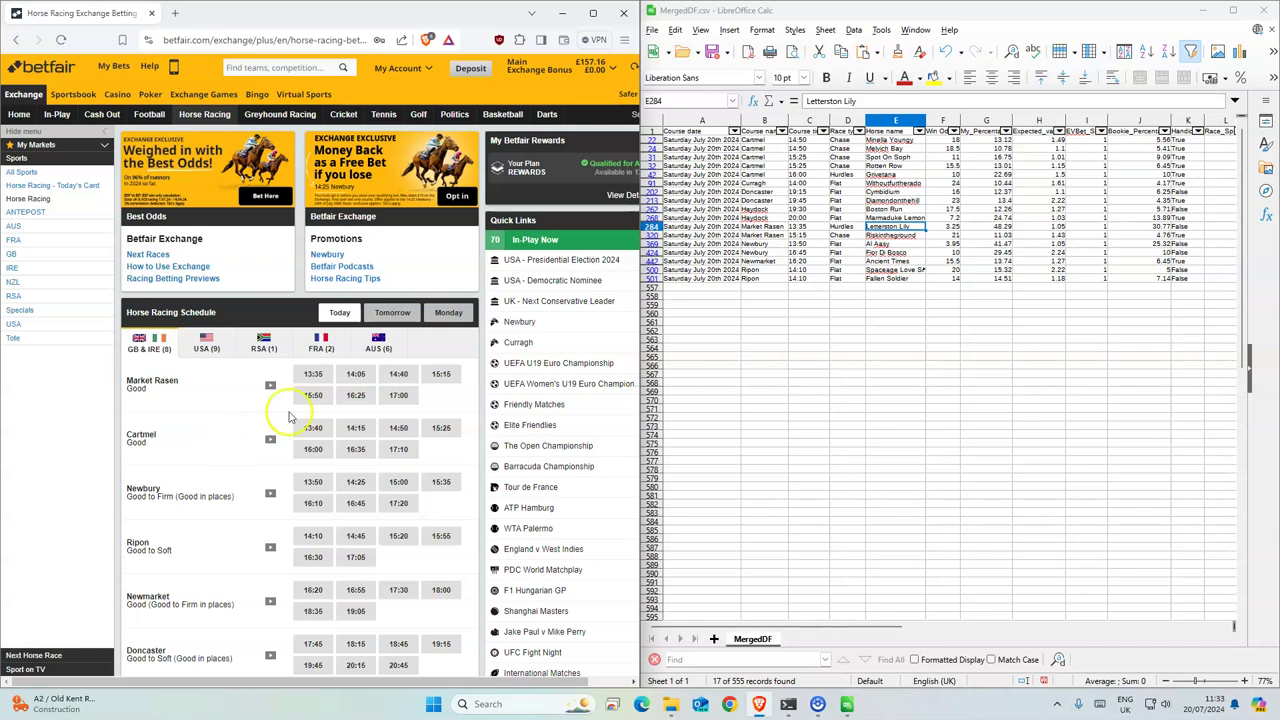
click(313, 373)
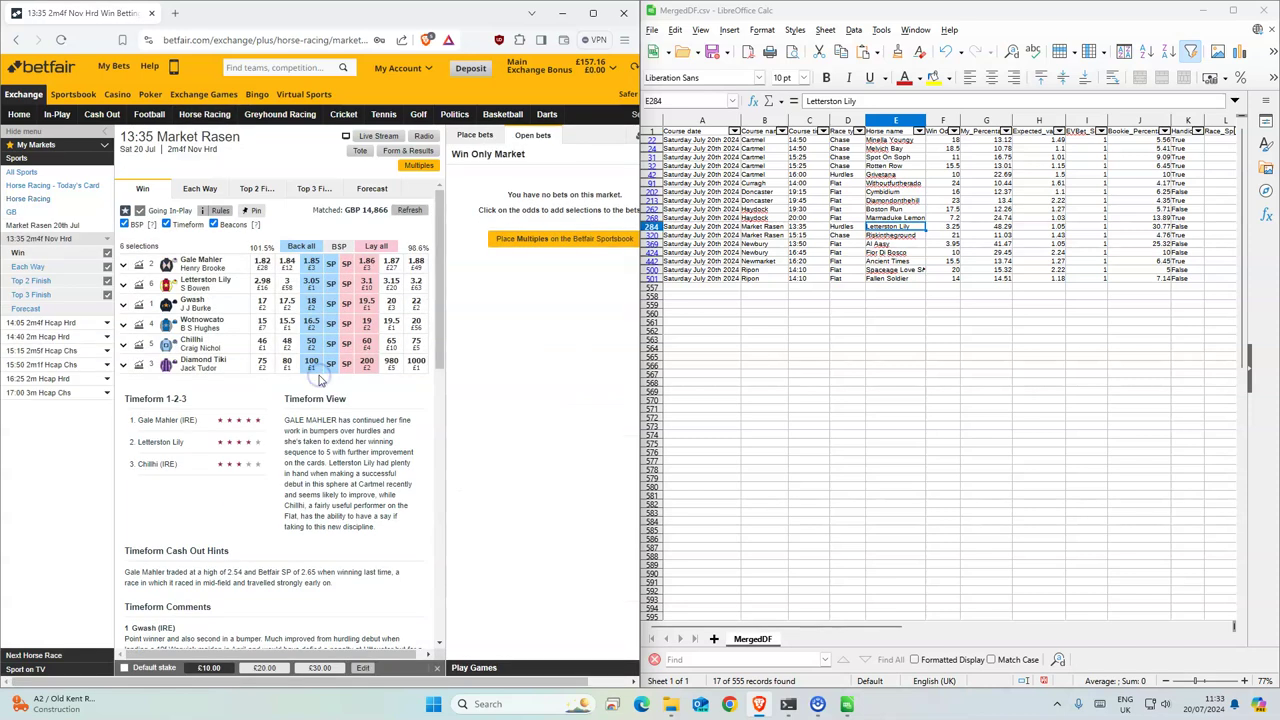
Place a £1 back bet on Letterston Lily at odds of 3.25, set it to take SP at in-play, and slightly widen the browser window
click(318, 290)
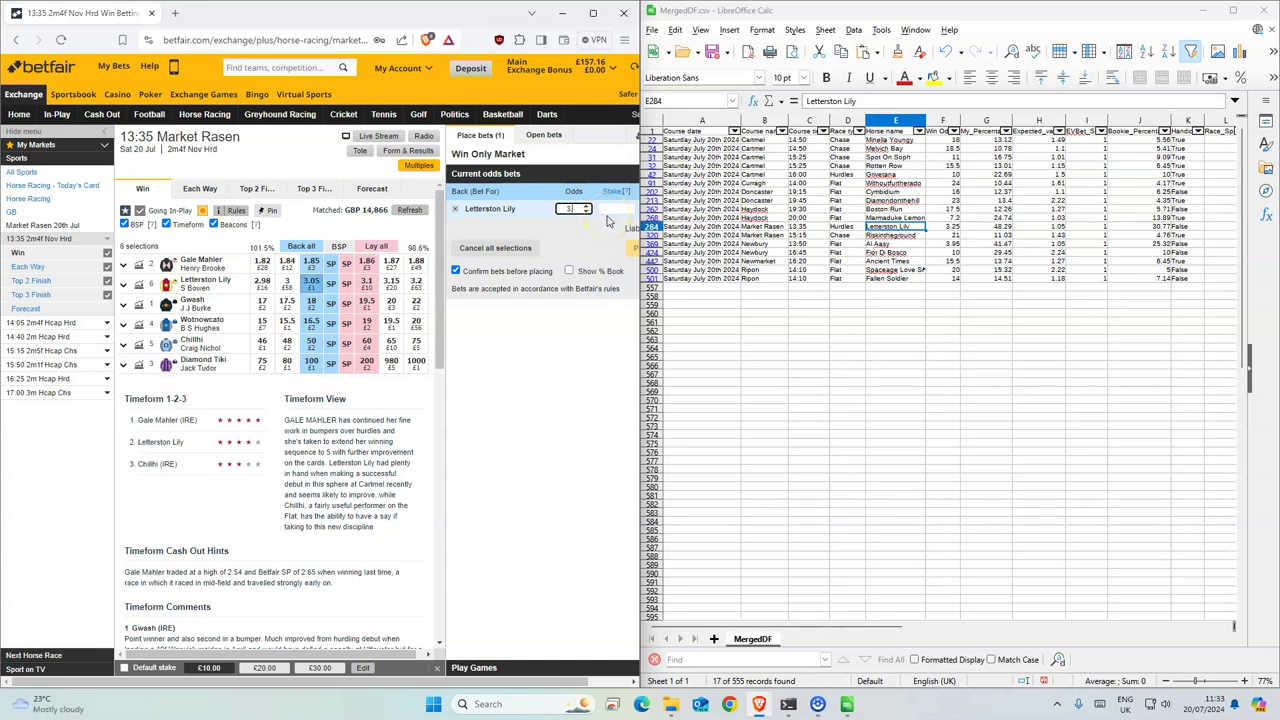
text(1)
click(636, 250)
click(634, 251)
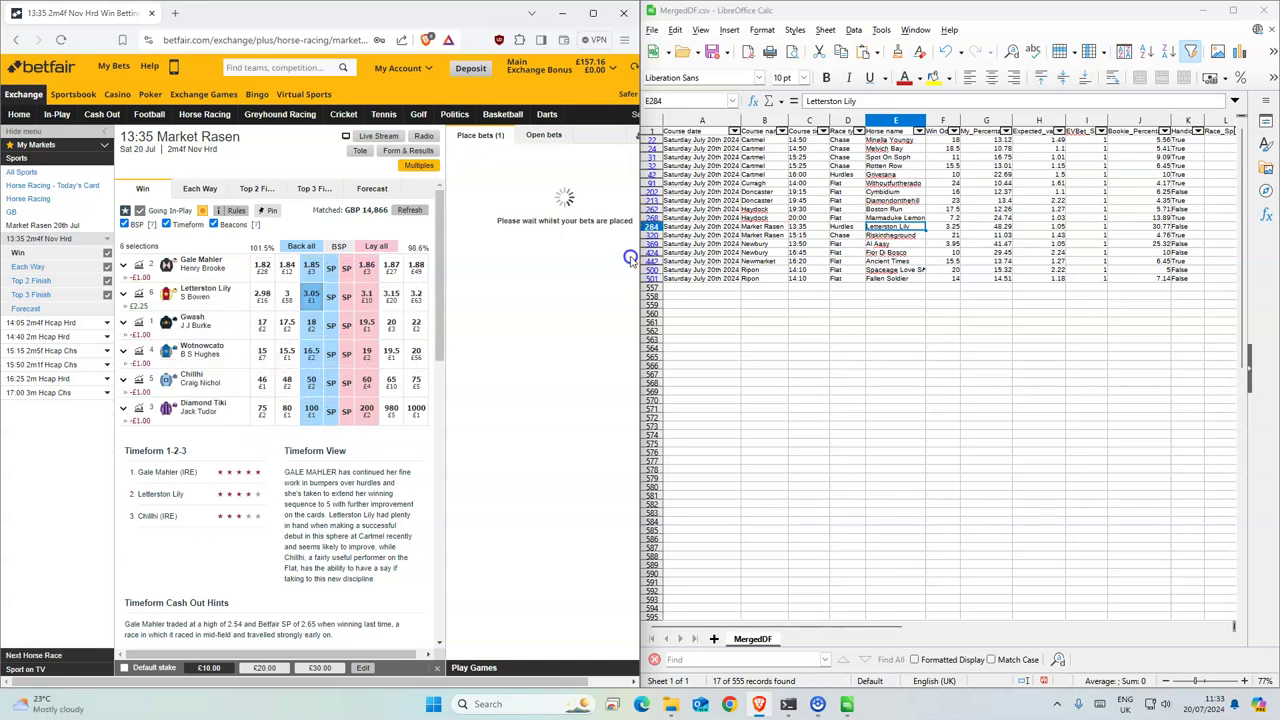
click(597, 190)
drag(640, 257, 643, 258)
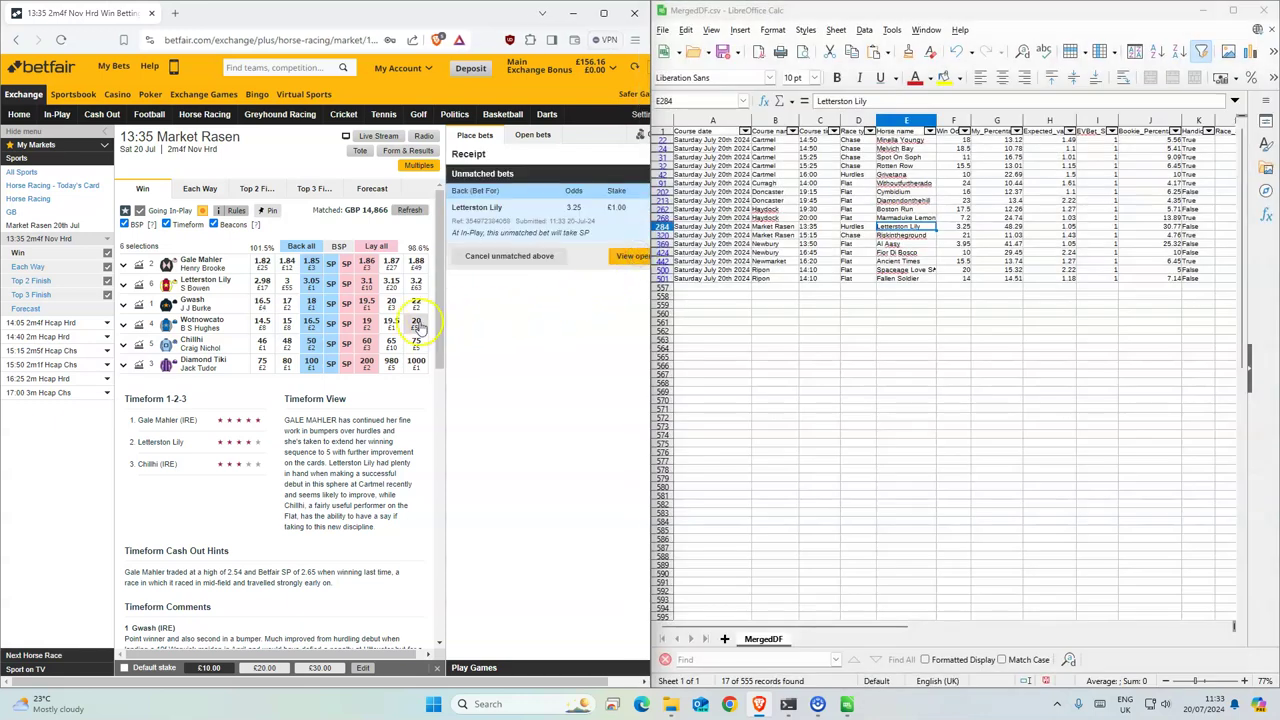
Select Riskintheground in the spreadsheet, open the 15:15 Market Rasen race and place a £1 back bet on it at odds of 21
click(895, 235)
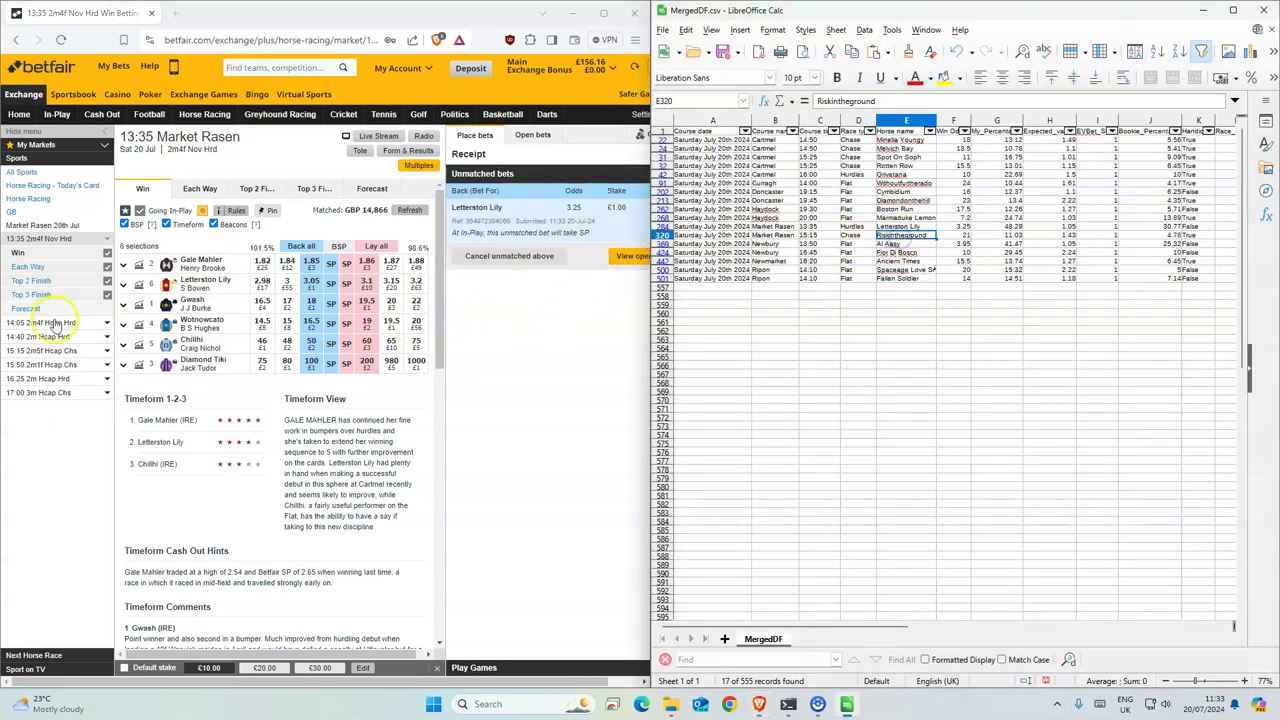
click(35, 351)
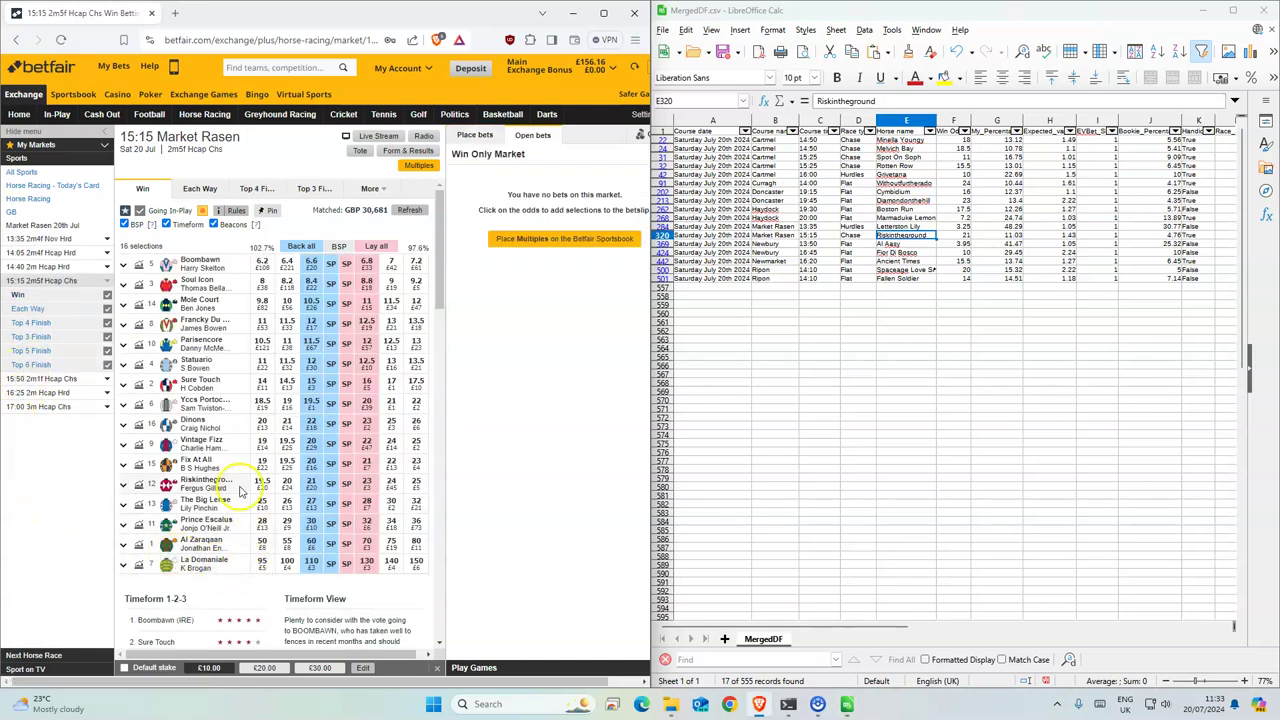
click(311, 483)
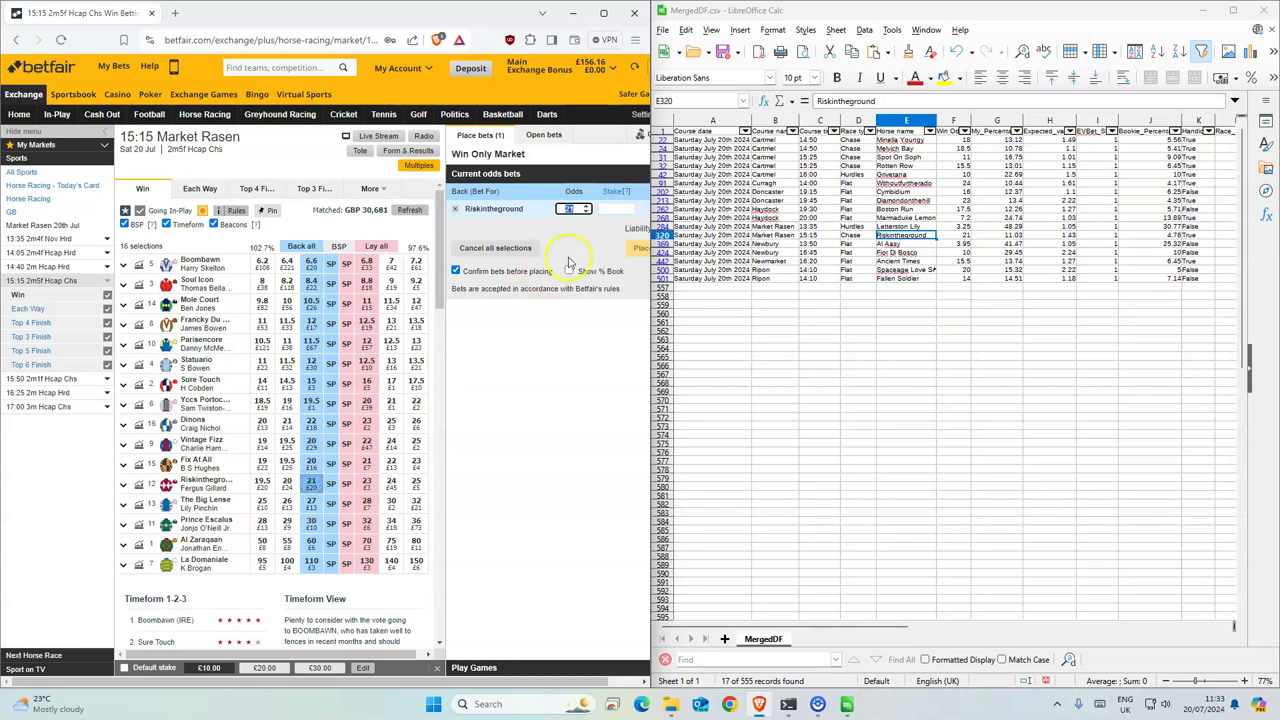
click(640, 248)
click(648, 251)
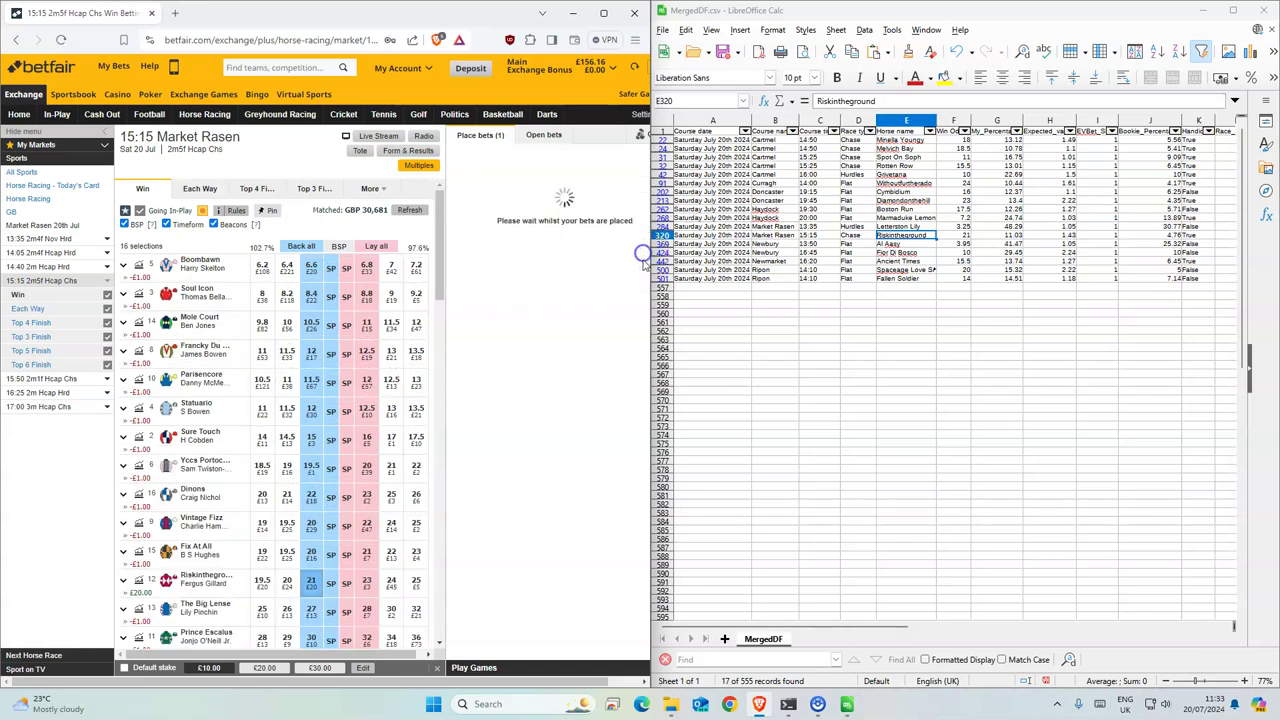
Mark the two Newbury rows in the spreadsheet and open the 13:50 Newbury race from today's schedule
drag(892, 244, 790, 257)
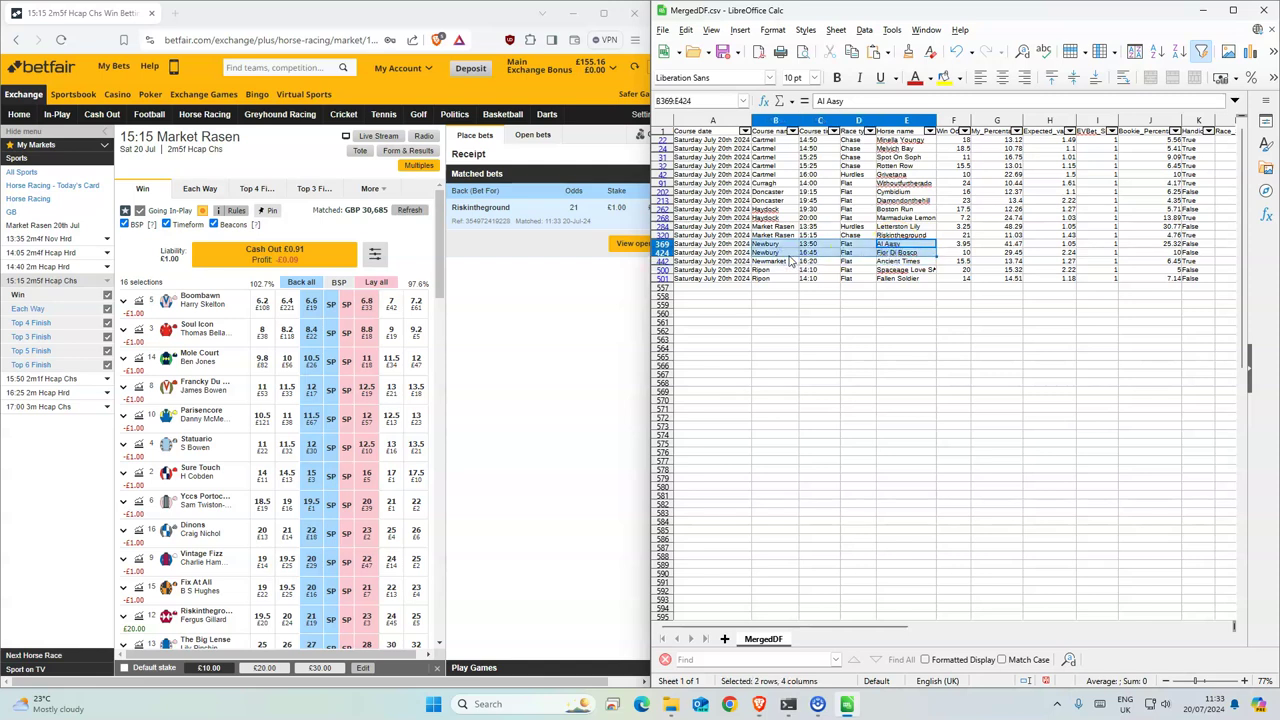
click(204, 114)
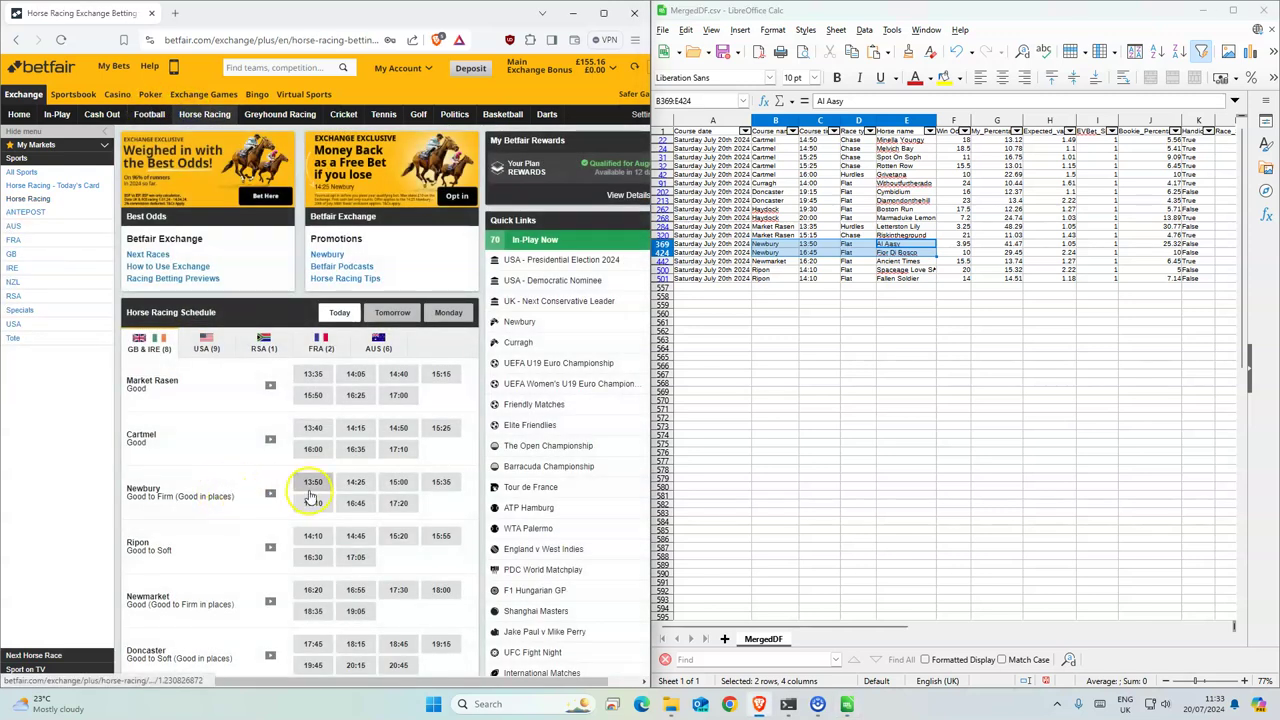
click(313, 484)
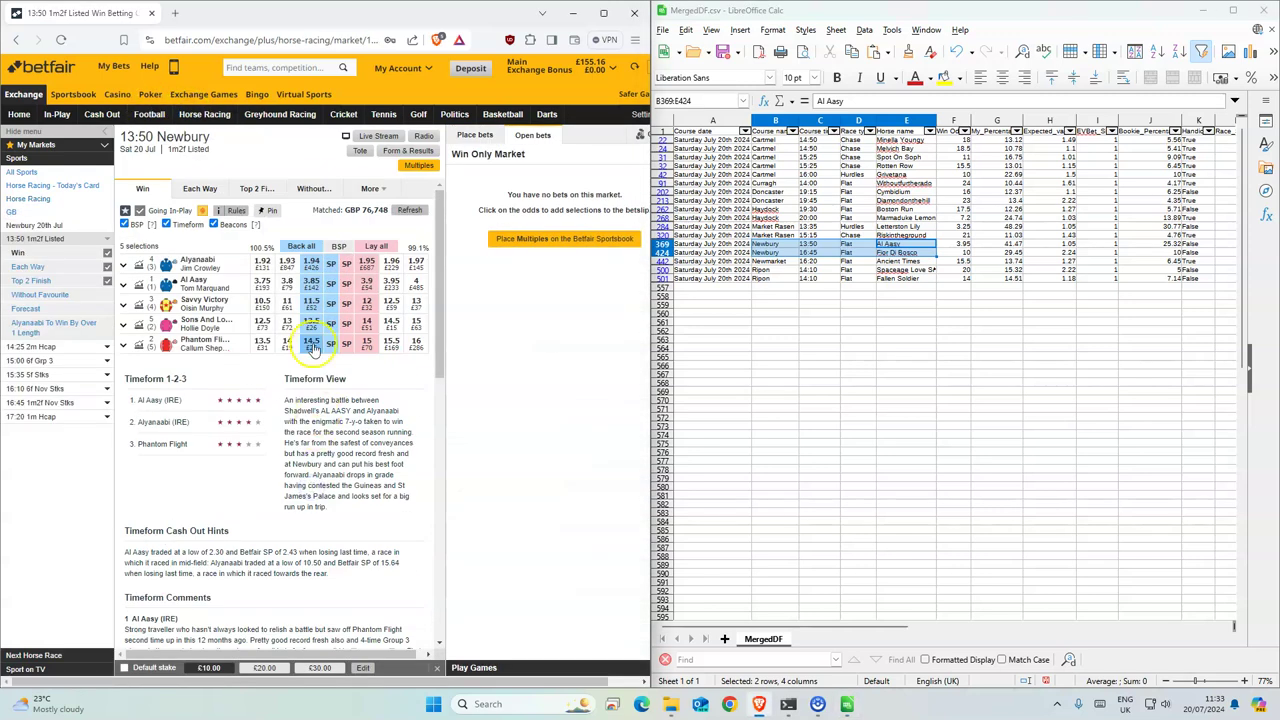
Place a £1 back bet on Al Aasy at odds of 3.95 and set it to take SP at in-play if unmatched
click(311, 283)
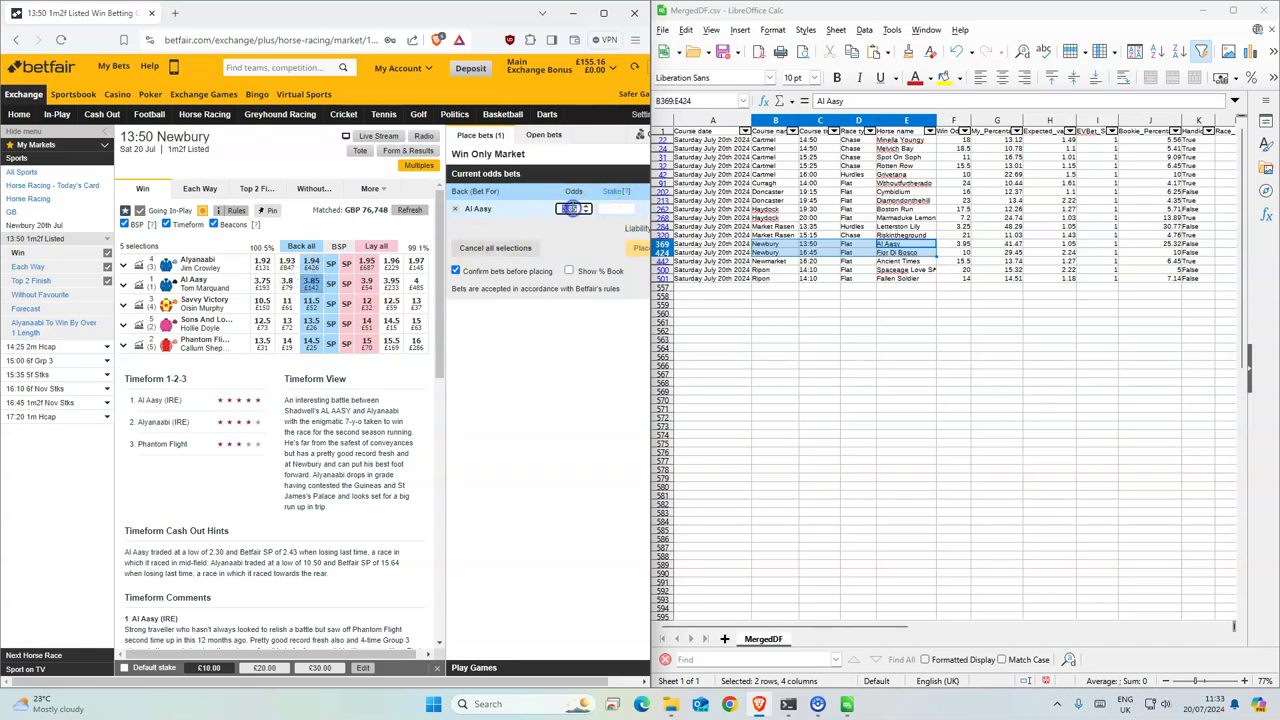
click(570, 208)
text(1)
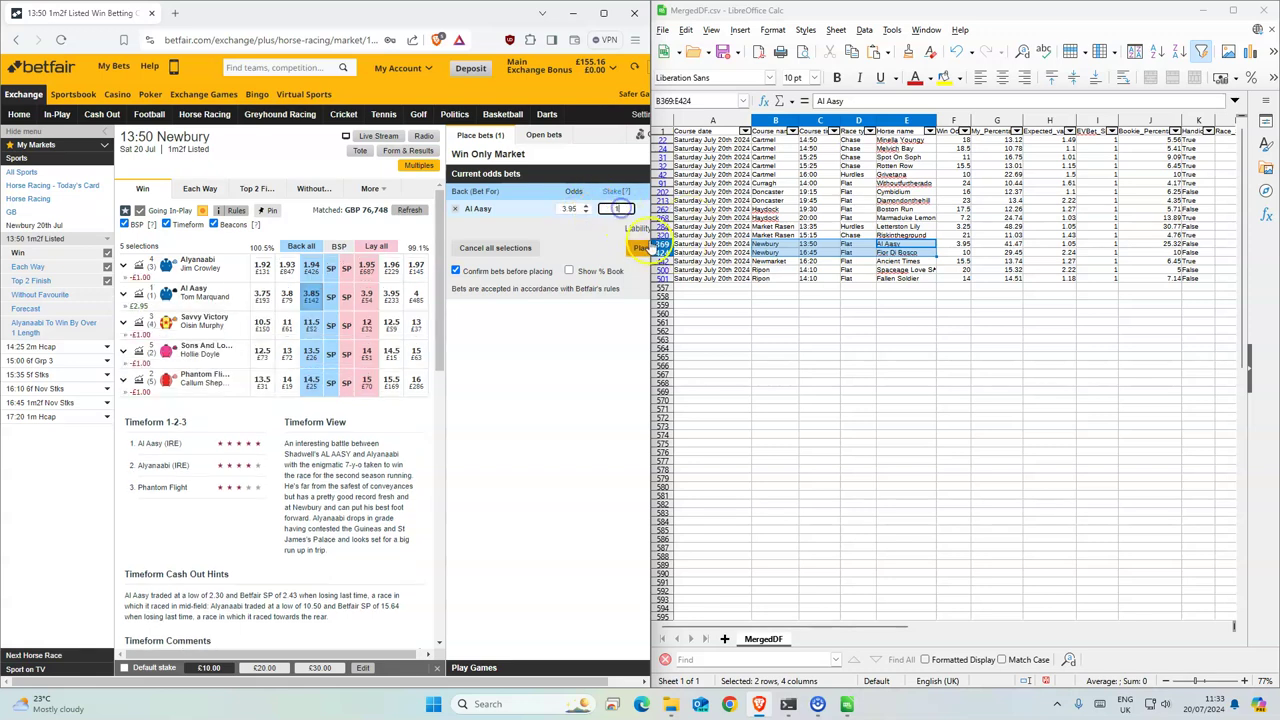
click(640, 249)
click(632, 257)
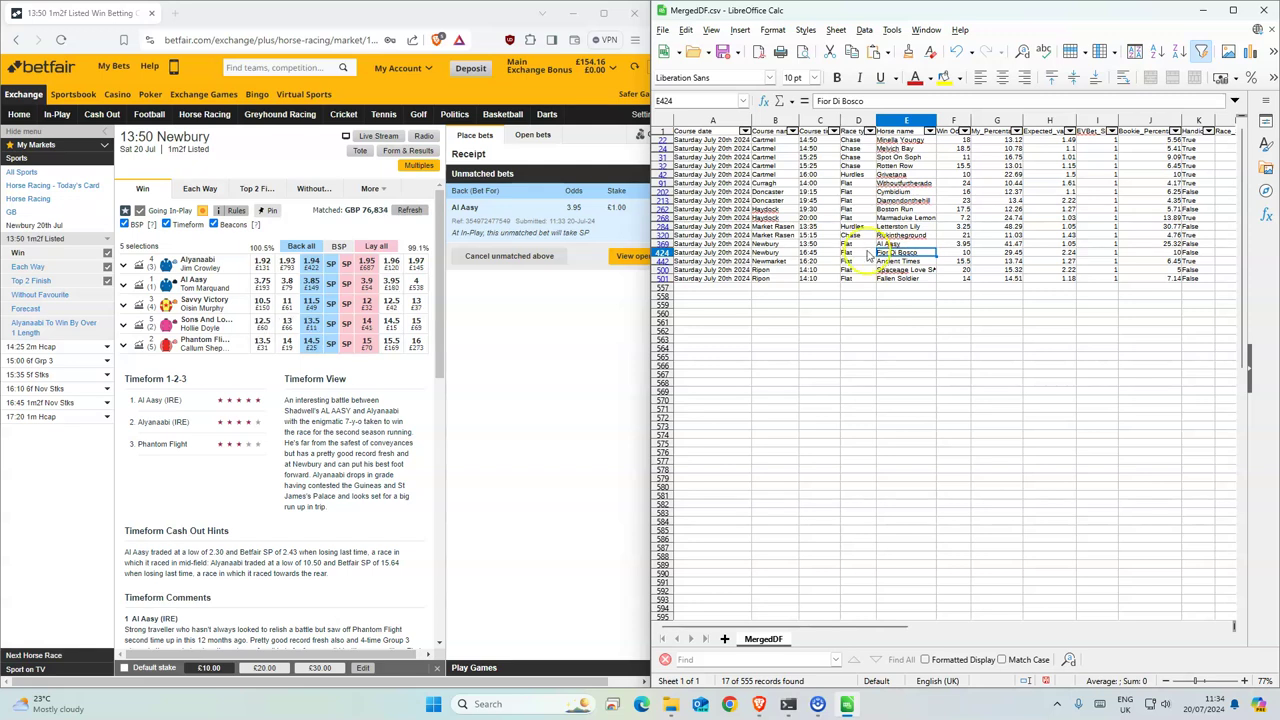
Open the 16:45 Newbury race and place a £1 back bet on Fior Di Bosco at odds of 10
click(545, 324)
click(367, 322)
click(38, 402)
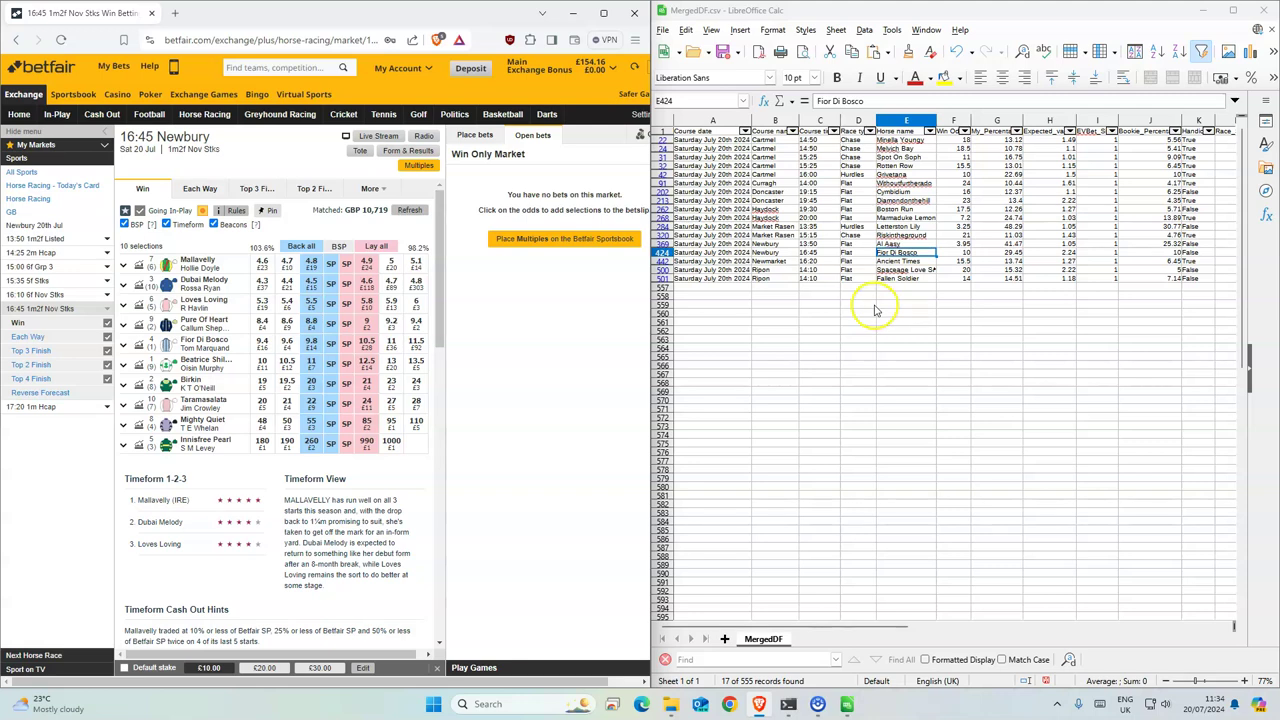
click(312, 343)
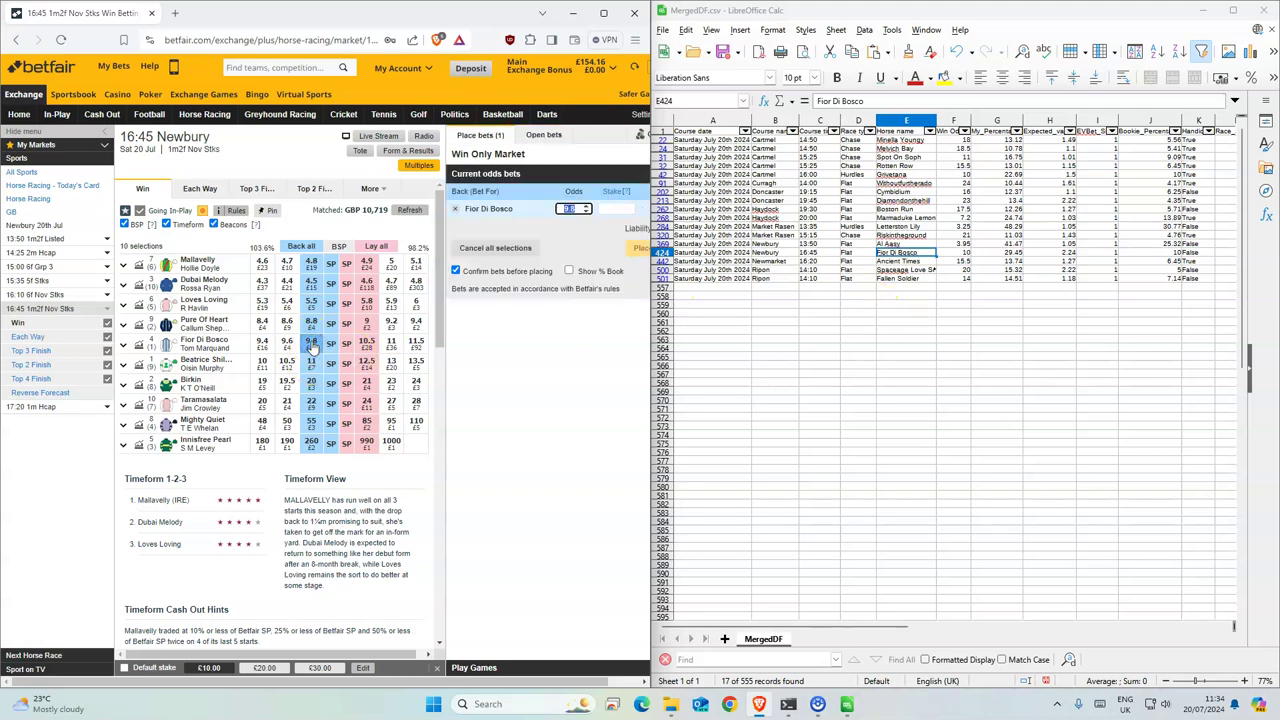
click(447, 236)
click(620, 208)
text(10)
click(636, 258)
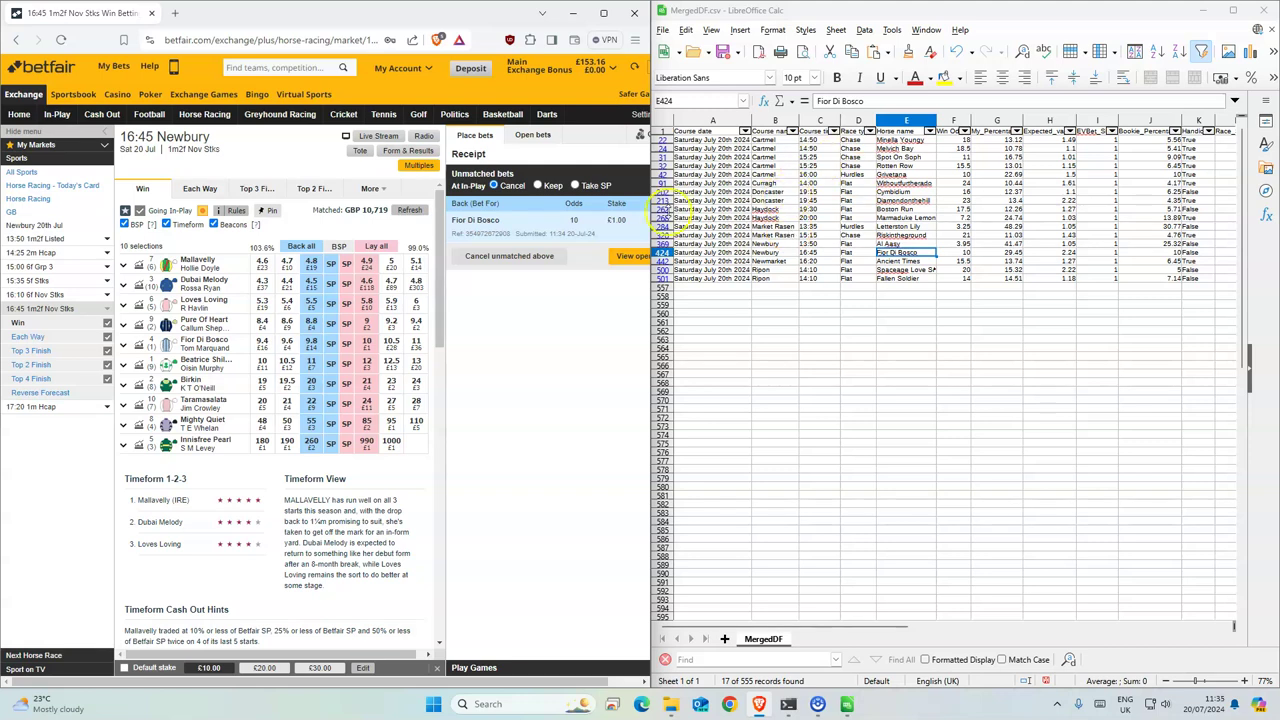
click(642, 259)
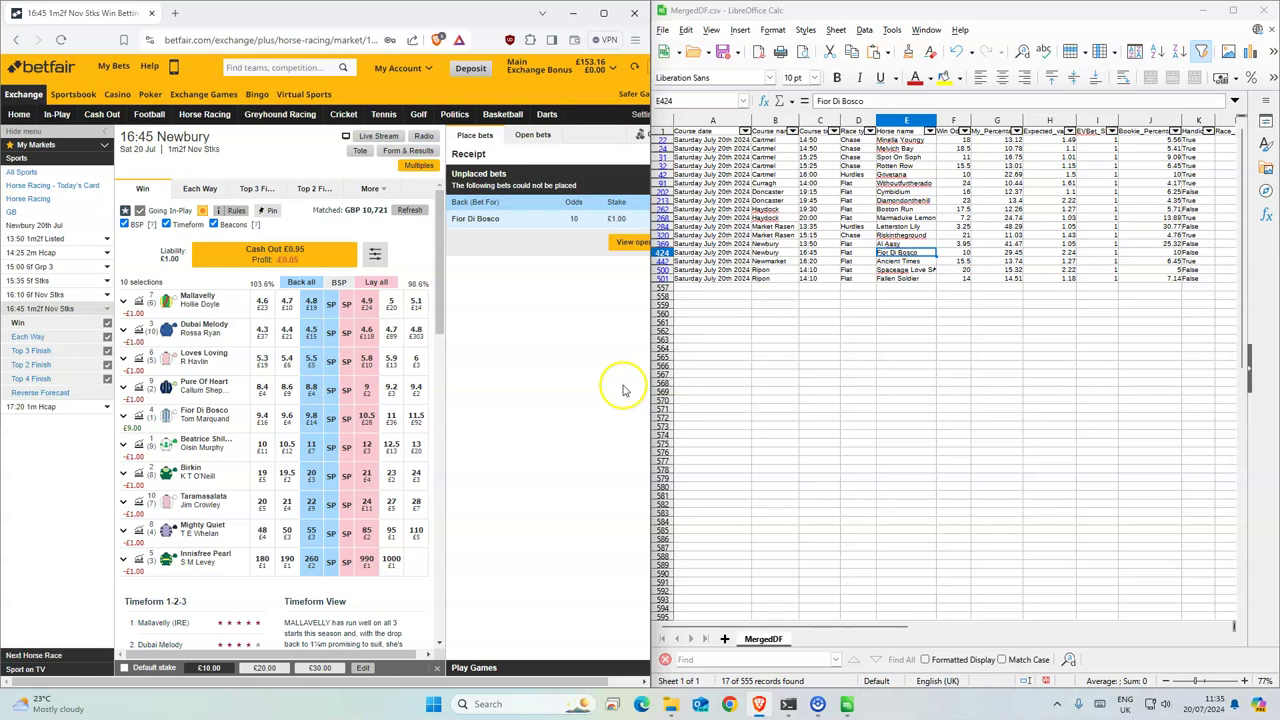
Select Ancient Times in the spreadsheet and open the 16:20 Newmarket race from today's horse racing schedule
click(882, 262)
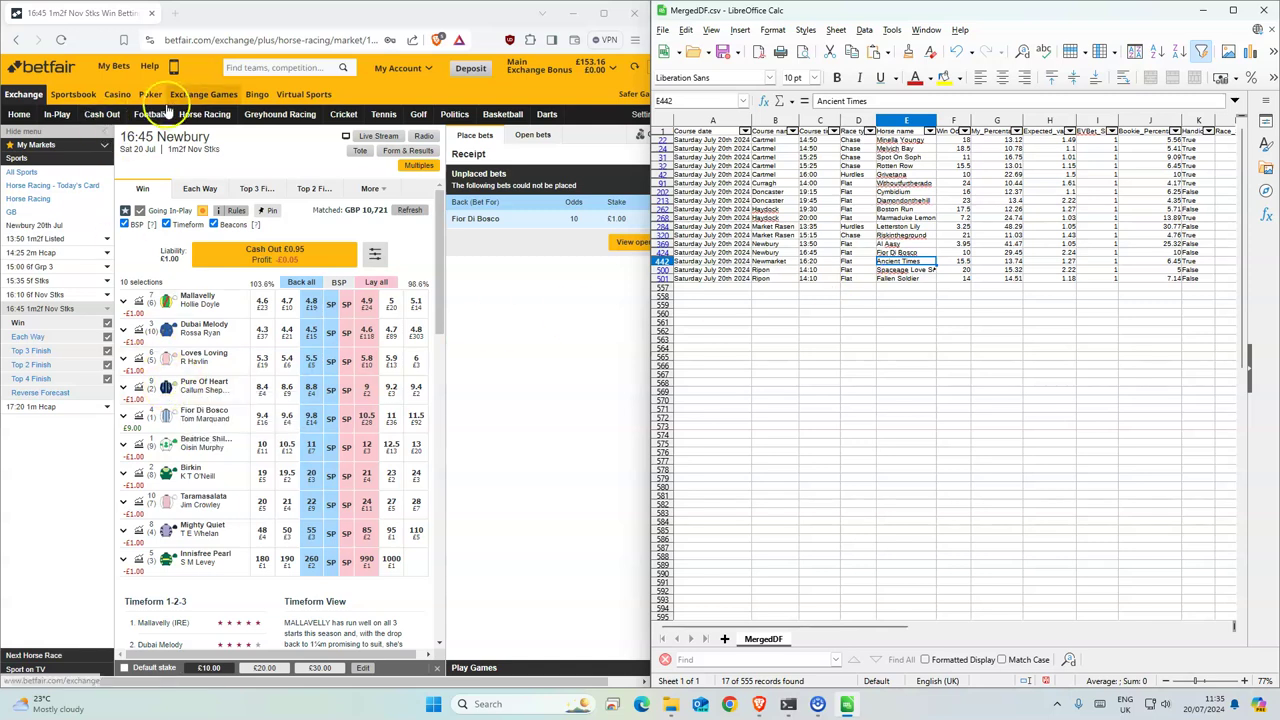
click(204, 114)
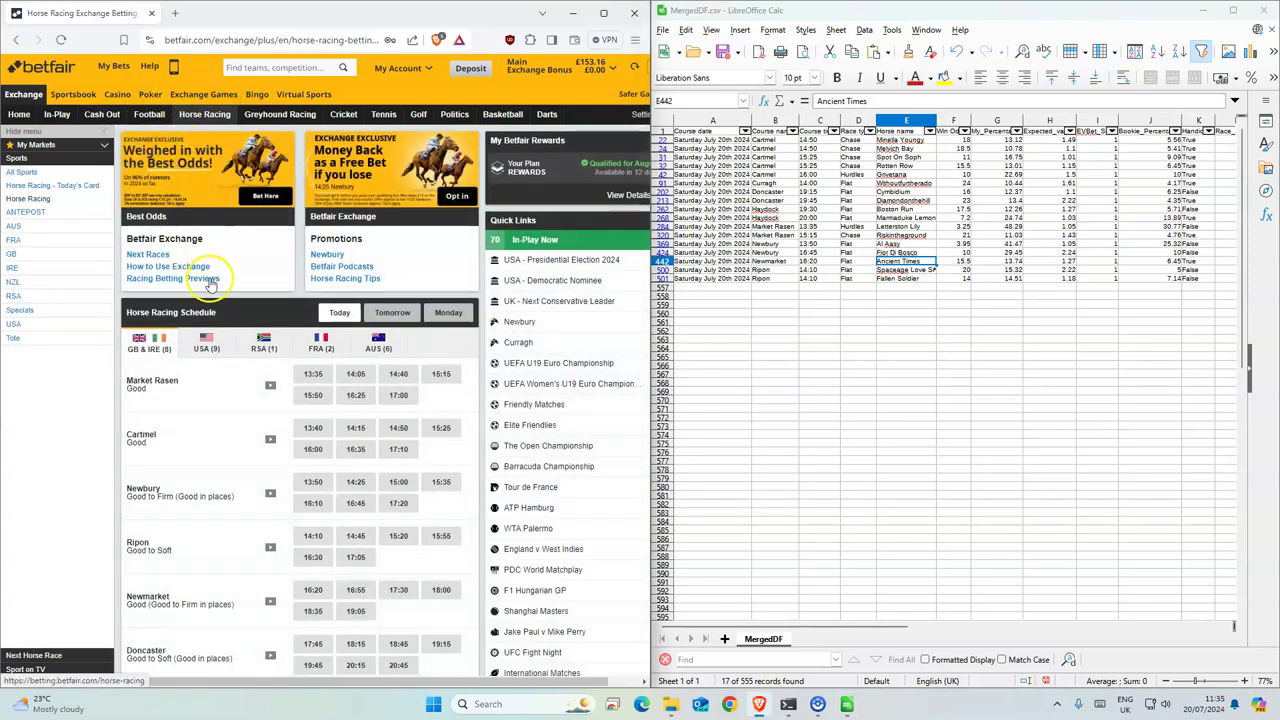
scroll(252, 460, down, 1)
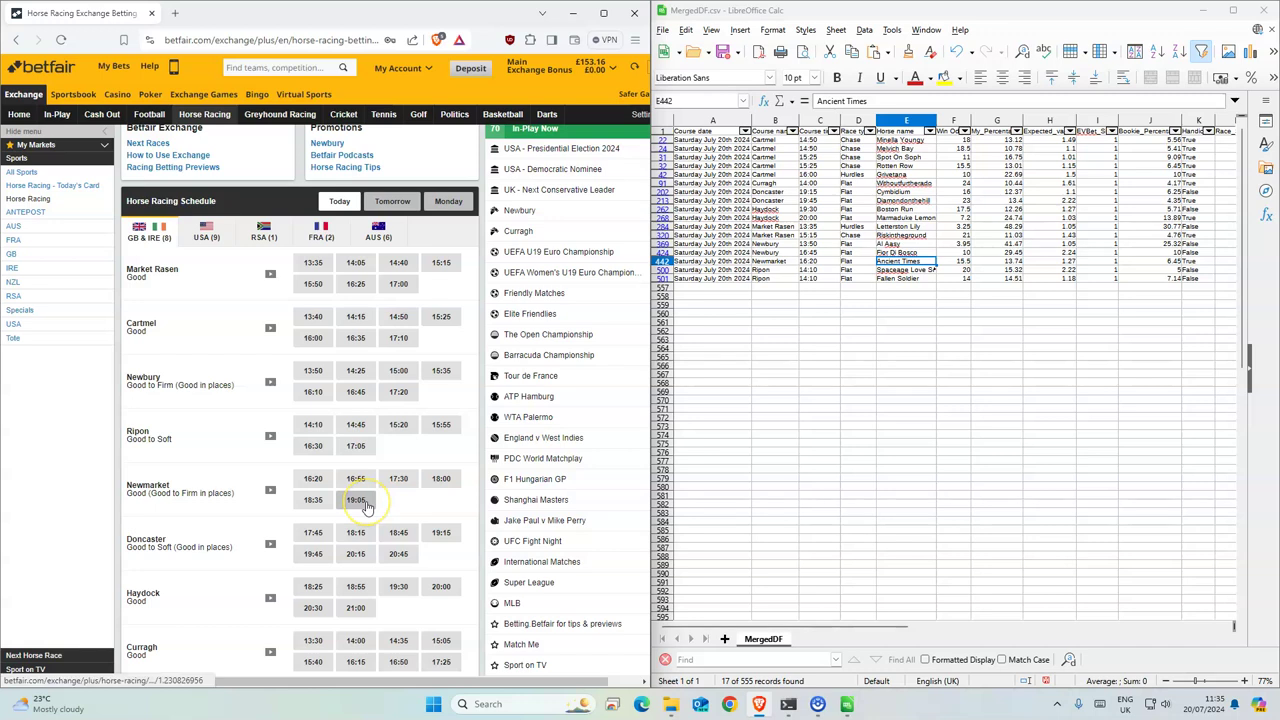
click(313, 478)
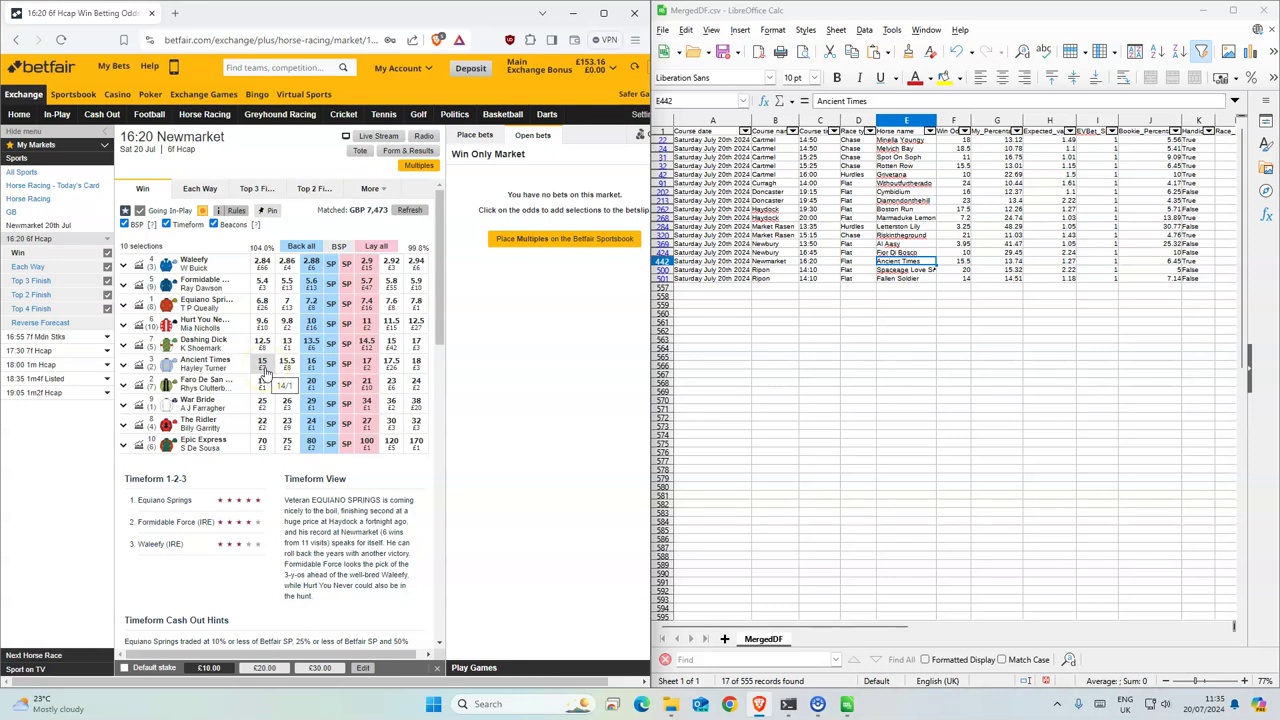
Place and confirm a £1 back bet on Ancient Times at odds of 16
click(311, 363)
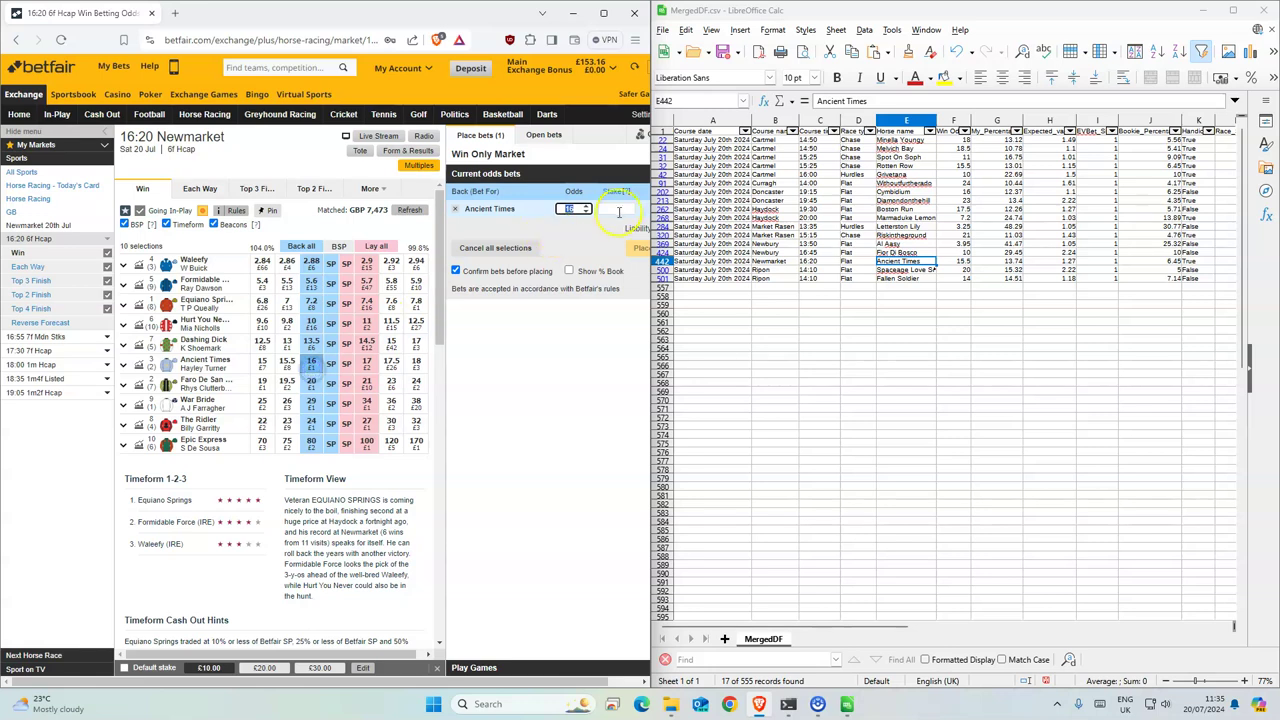
text(1)
click(638, 247)
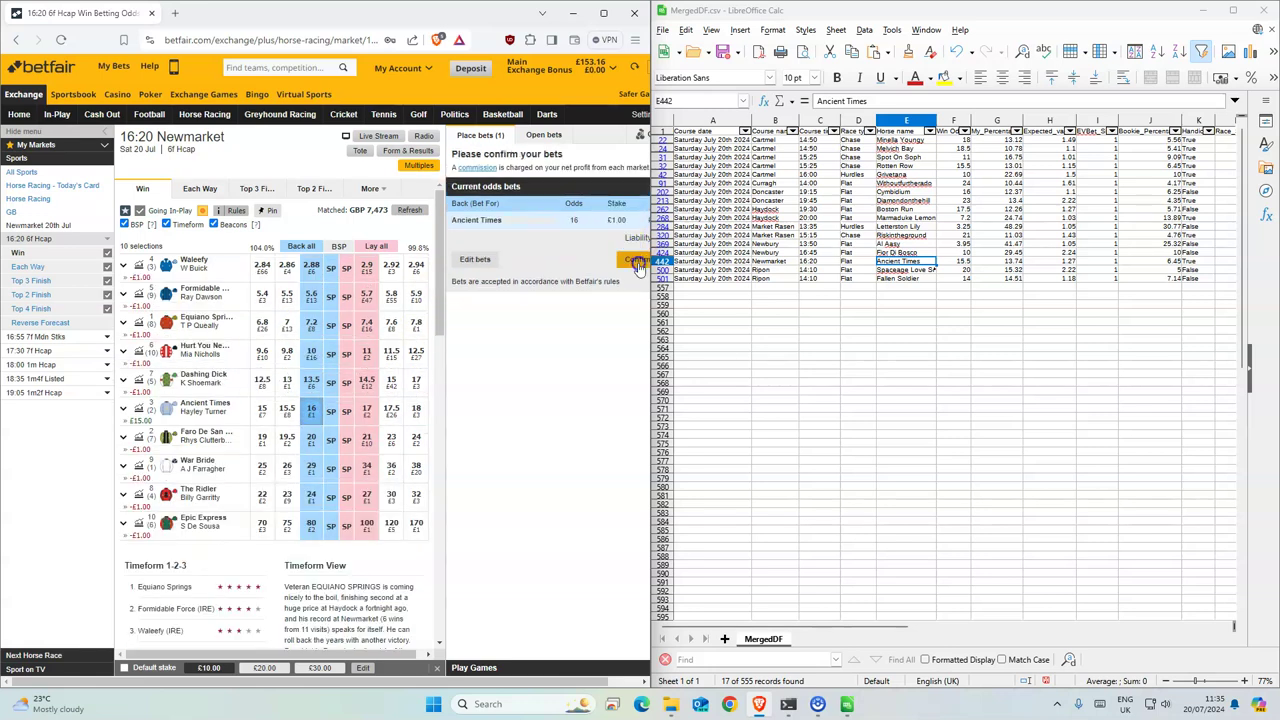
click(638, 263)
Return to today's horse racing schedule and open the 14:10 Ripon race
click(208, 114)
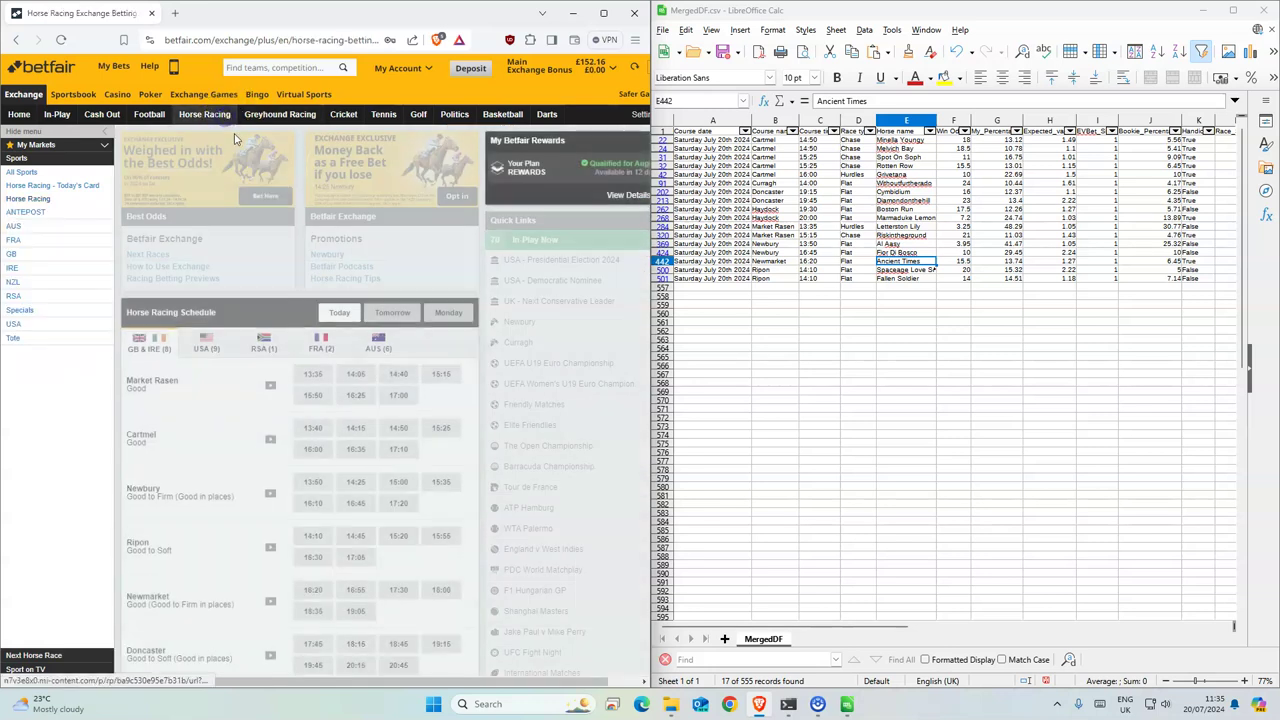
scroll(245, 585, down, 1)
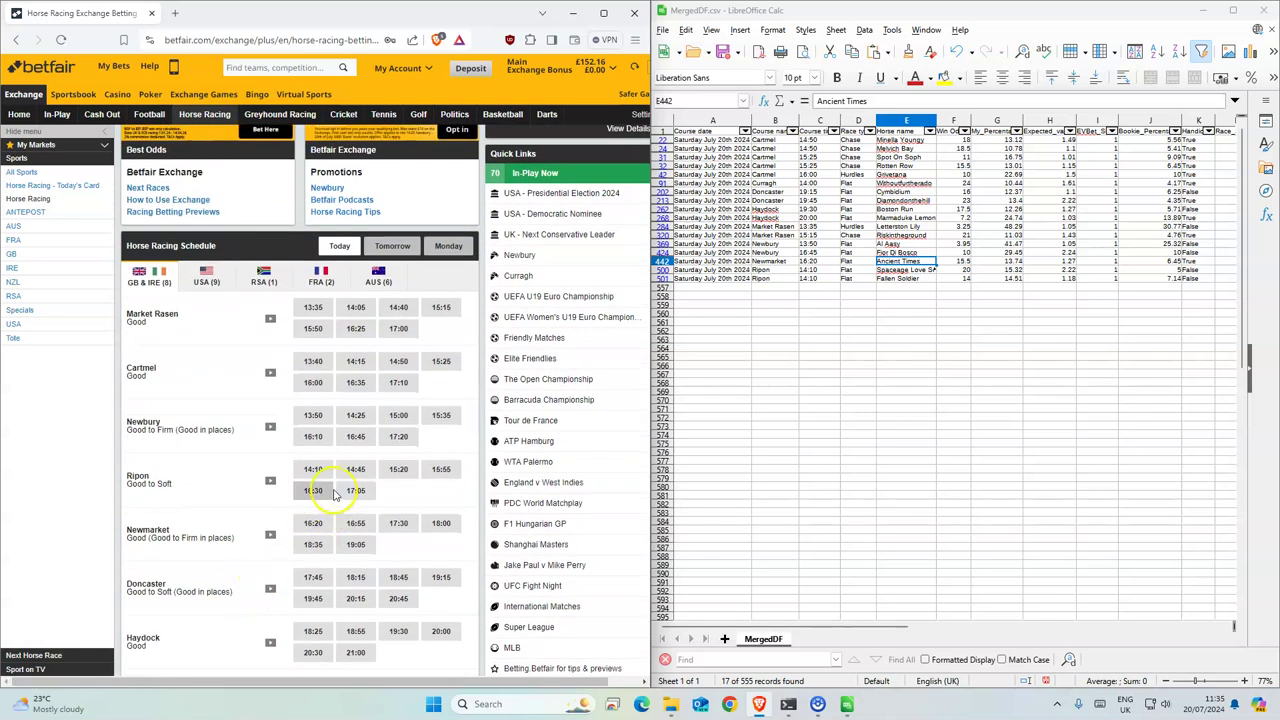
click(313, 490)
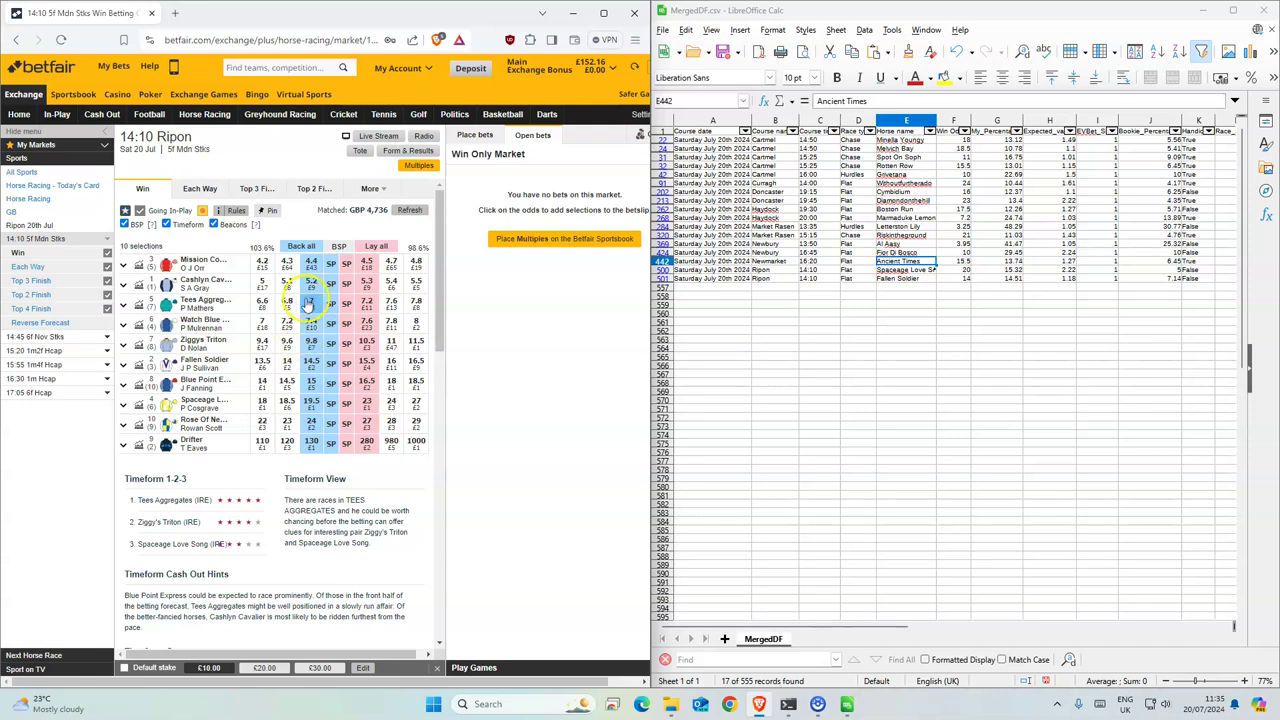
Place £1 back bets on Spaceage Love Song at odds of 19.5 and Fallen Soldier at odds of 15.5
click(311, 403)
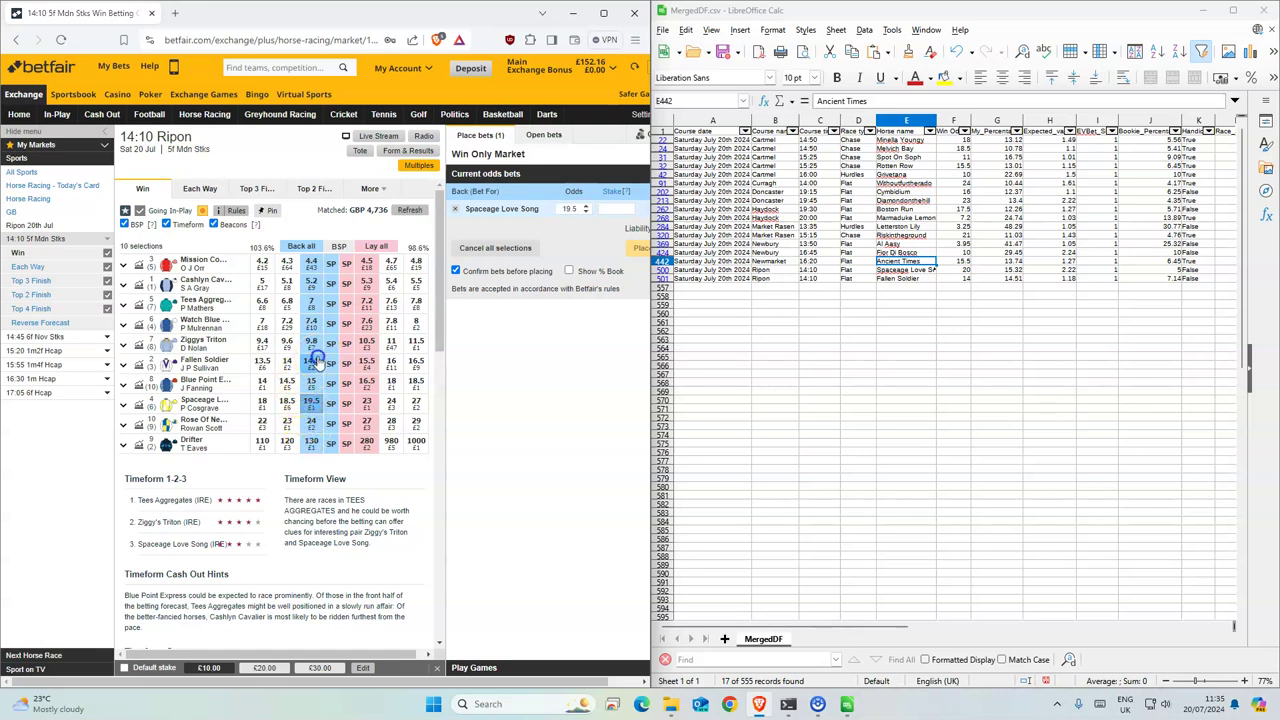
click(313, 362)
text(15.5)
key(Tab)
text(1)
key(Tab)
text(1)
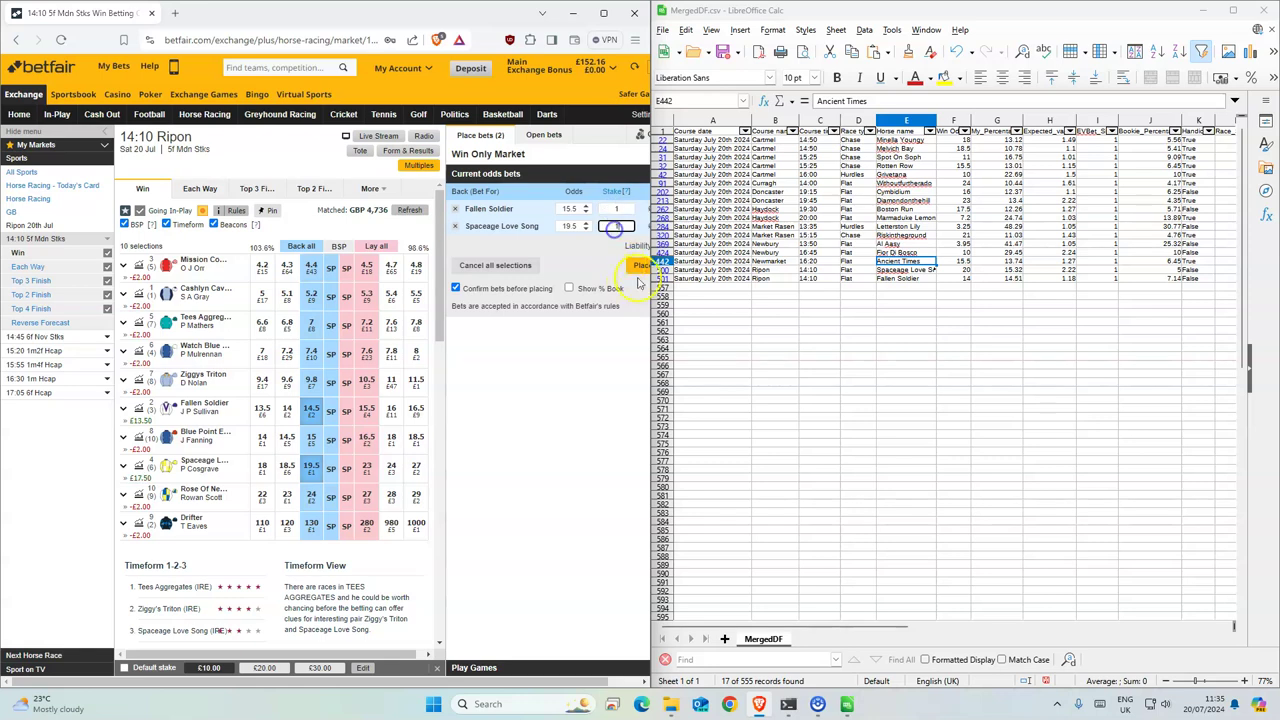
click(638, 280)
click(635, 282)
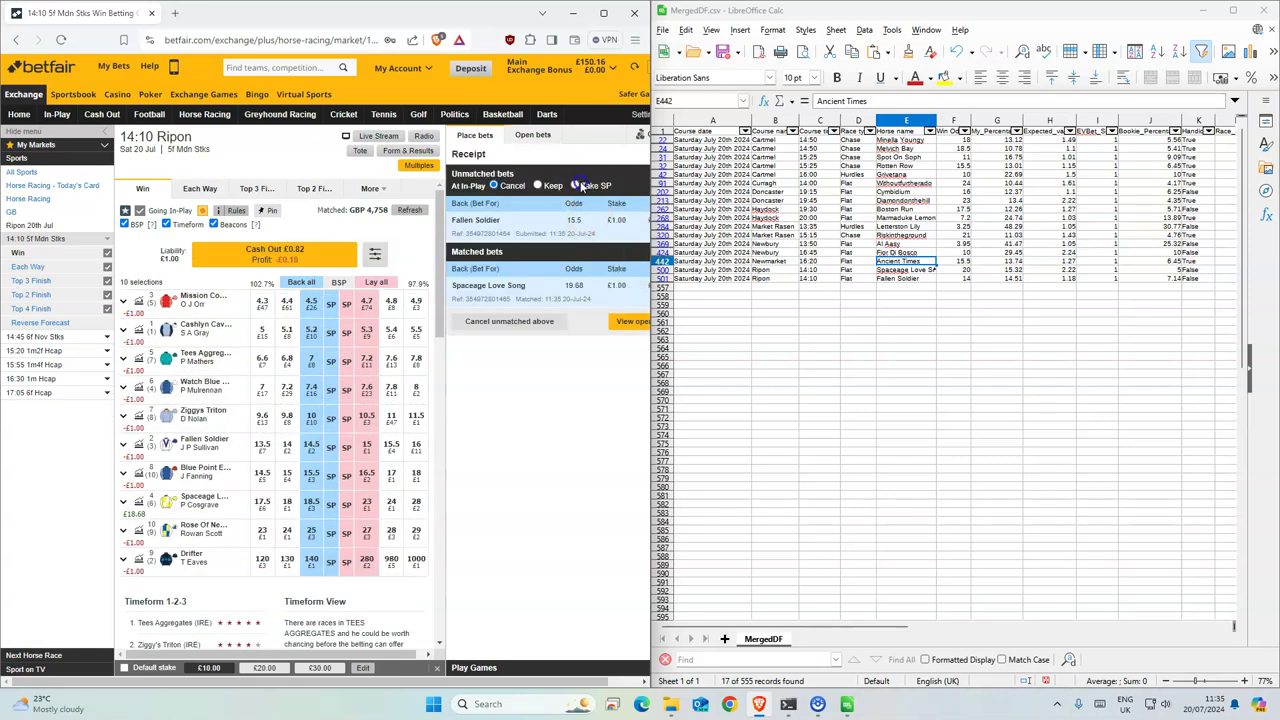